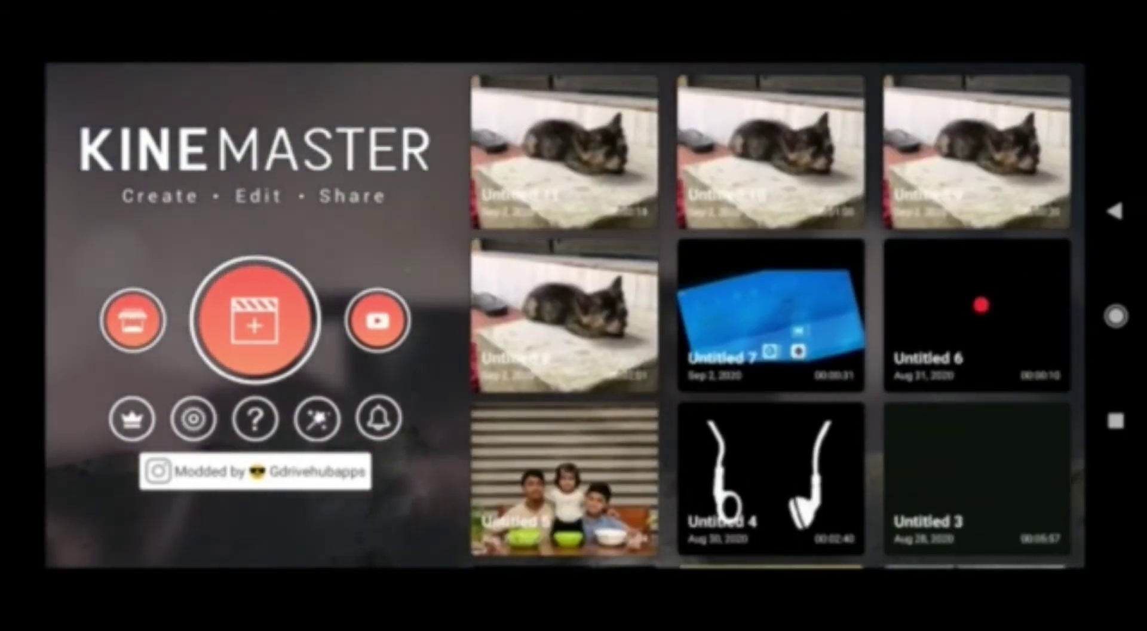
- Start a new project with a 16:9 widescreen aspect ratio
left_click(254, 320)
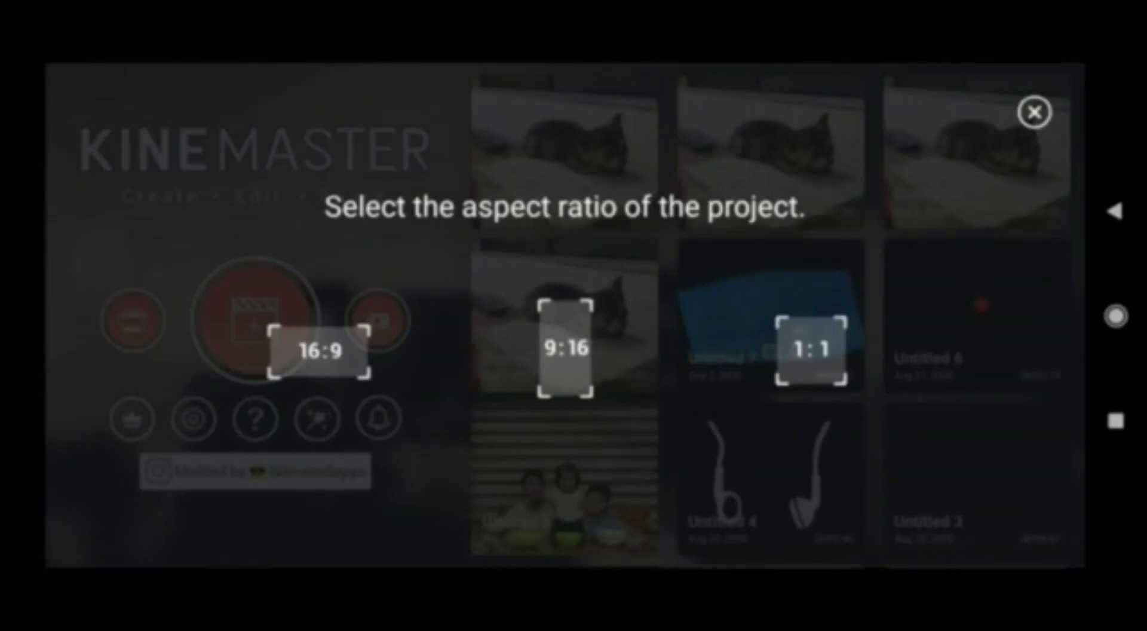
left_click(1034, 112)
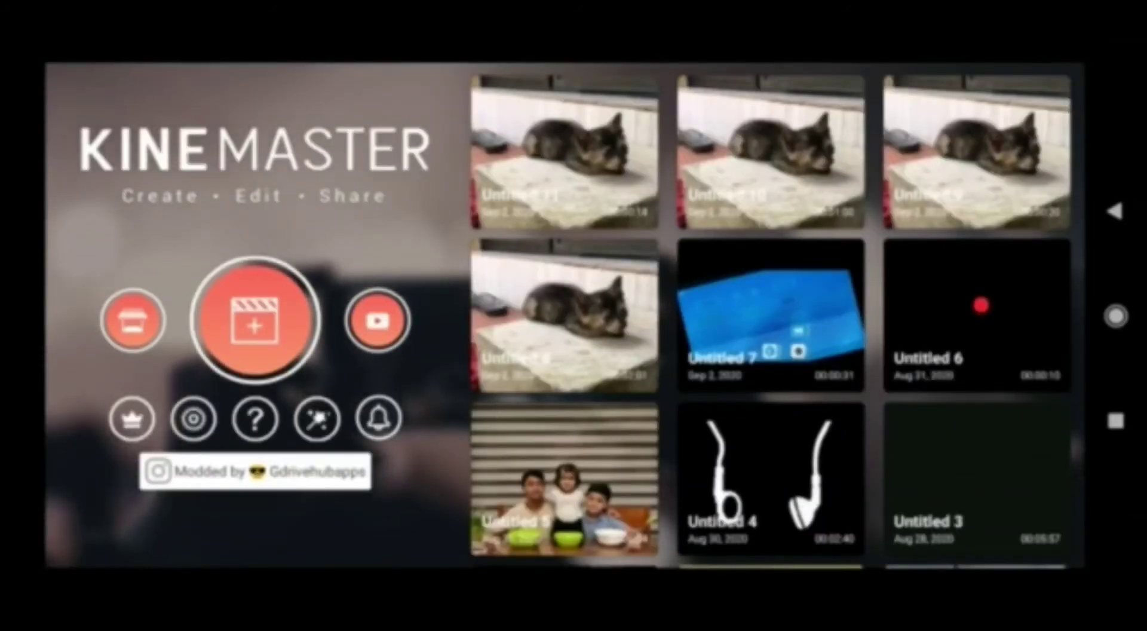
left_click(253, 320)
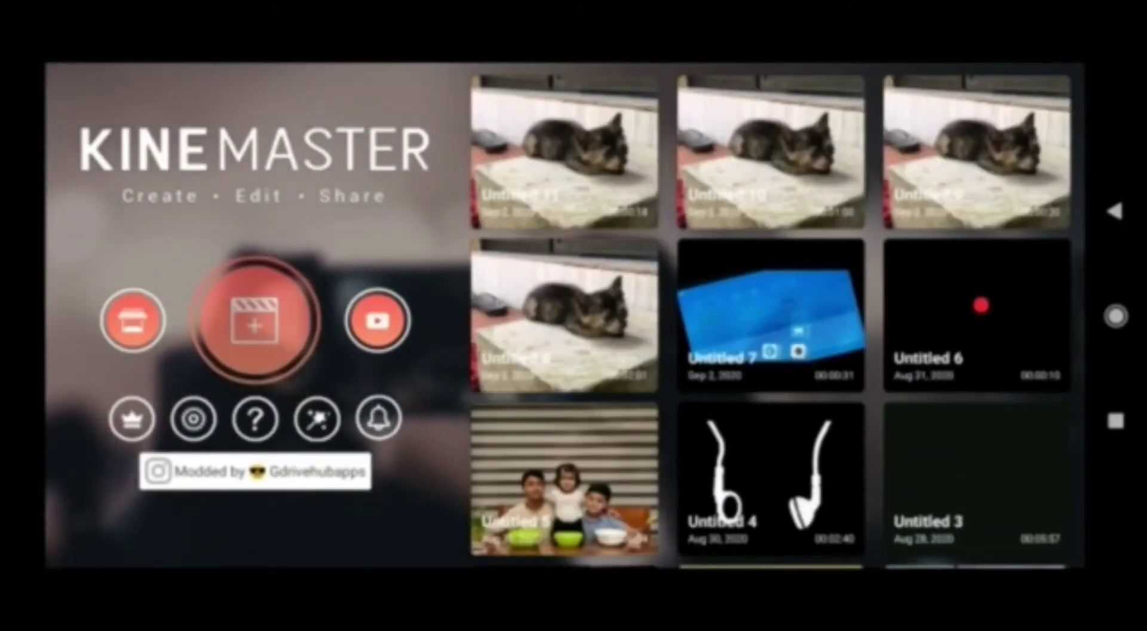
left_click(319, 351)
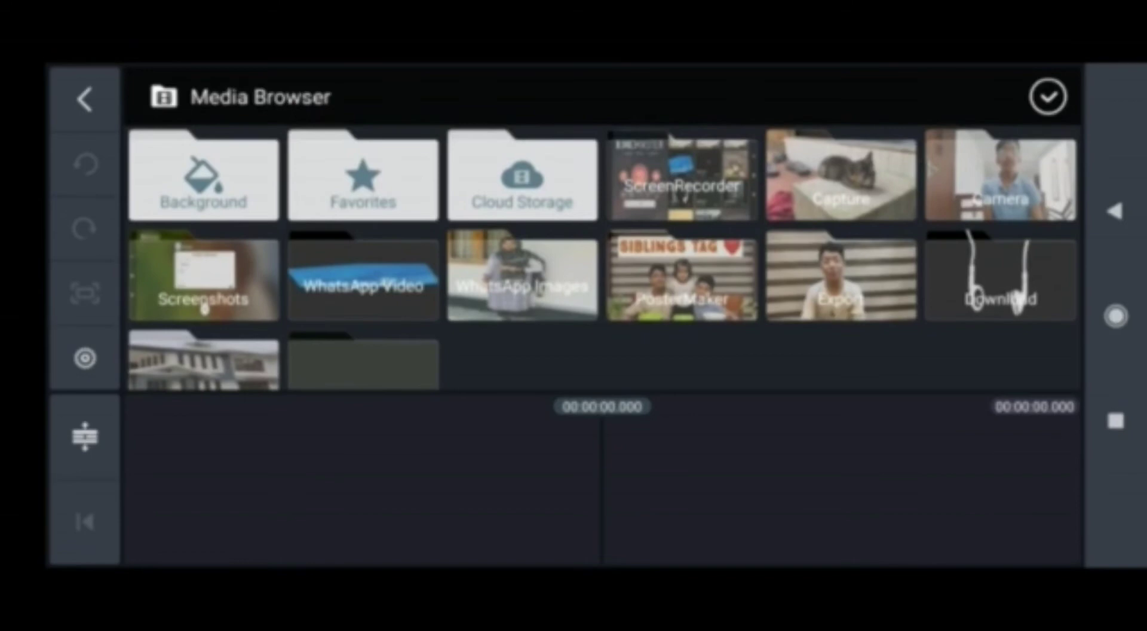
- Add the kitten video from WhatsApp Video to the timeline and return to its start
left_click(363, 278)
left_click(207, 246)
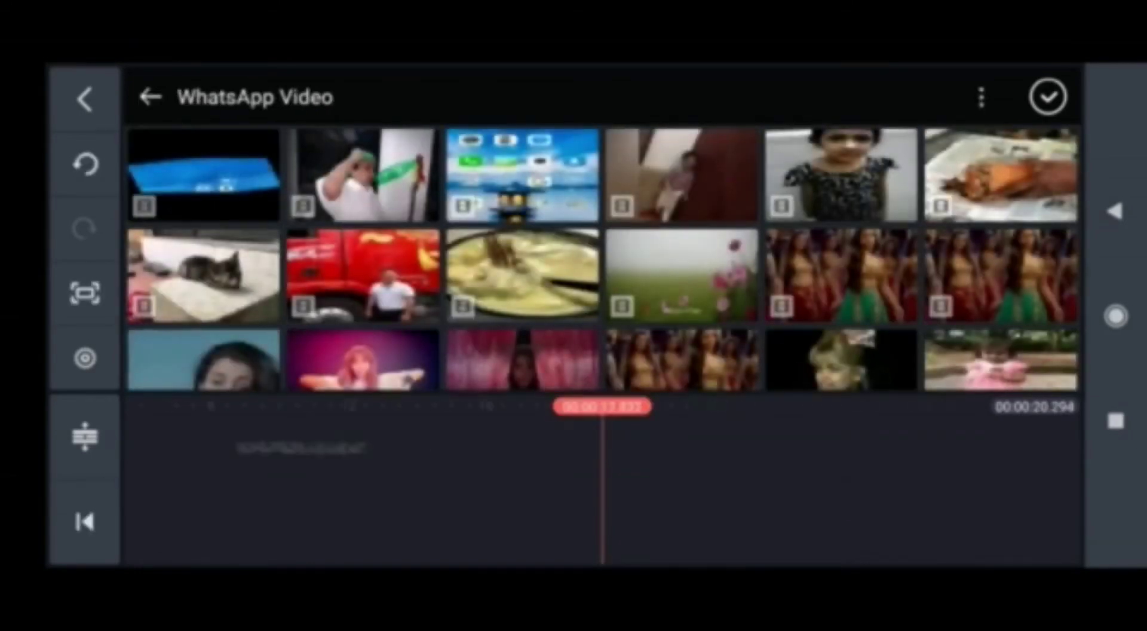
left_click(1047, 96)
left_click_drag(358, 448, 628, 449)
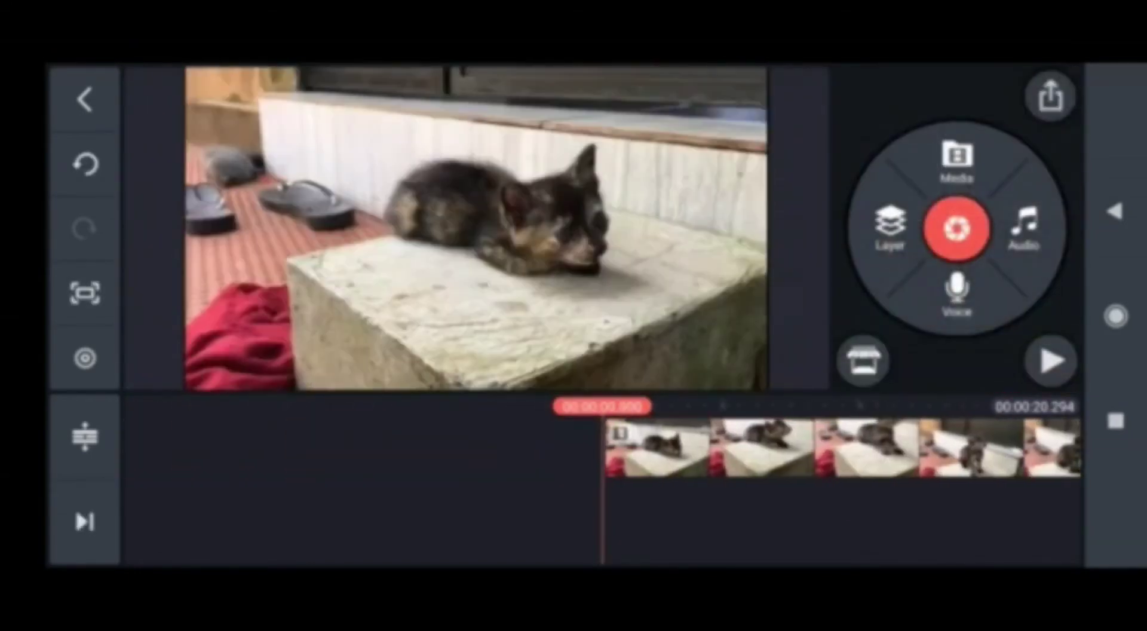
left_click(84, 521)
- Trim off the kitten clip's end at the playhead so it runs about 15 seconds
left_click_drag(762, 448, 600, 448)
left_click(627, 448)
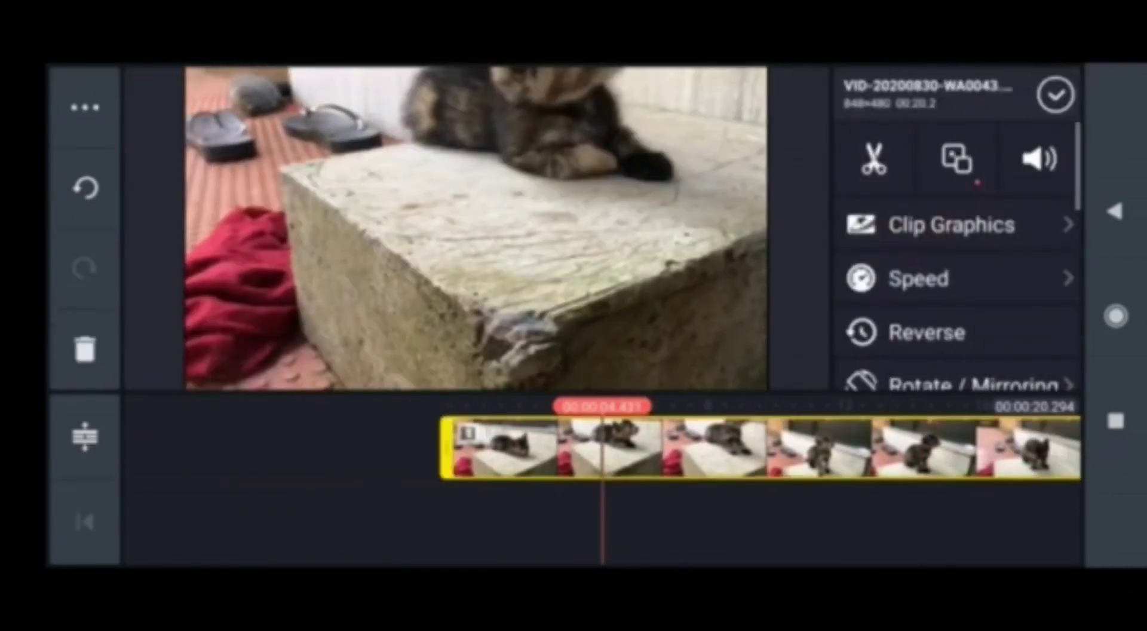
left_click_drag(449, 448, 511, 448)
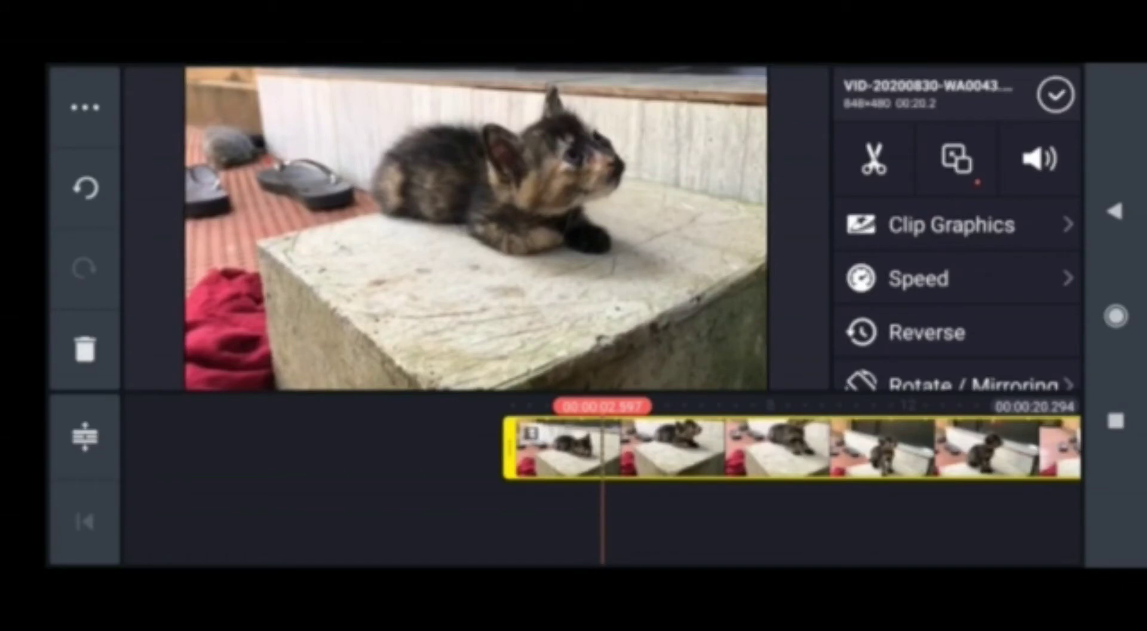
left_click(874, 159)
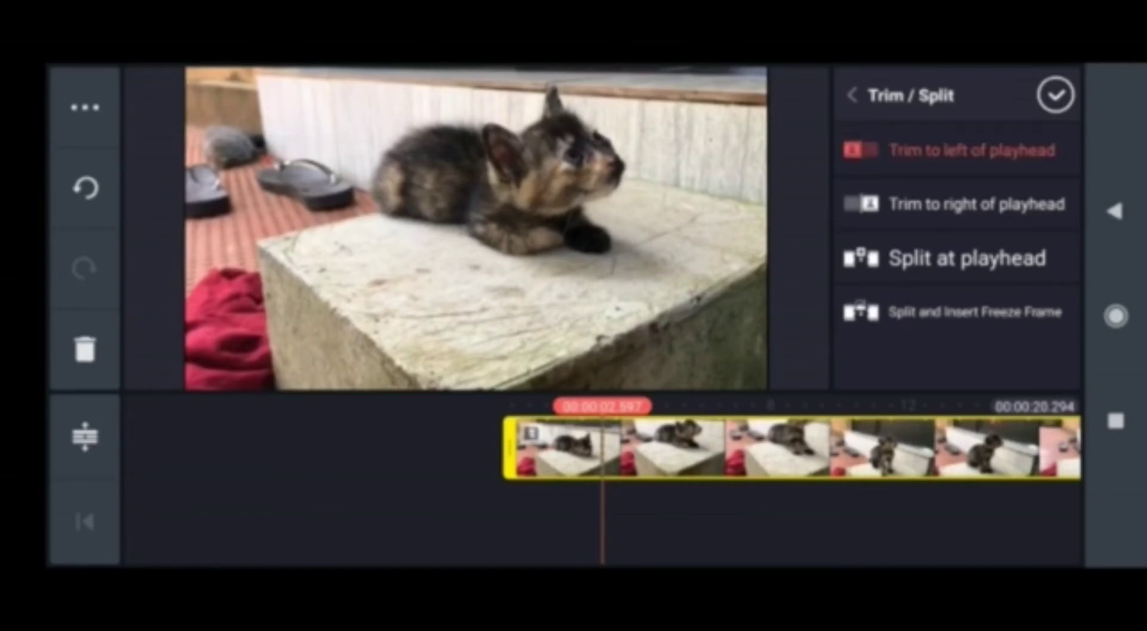
left_click_drag(852, 448, 376, 448)
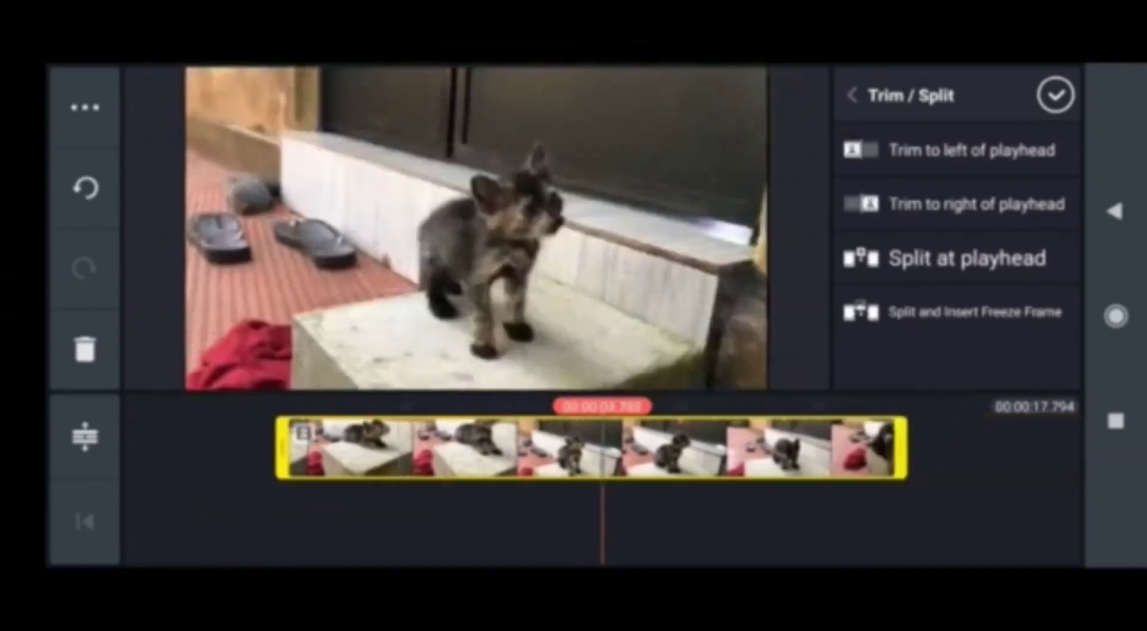
left_click_drag(449, 448, 430, 448)
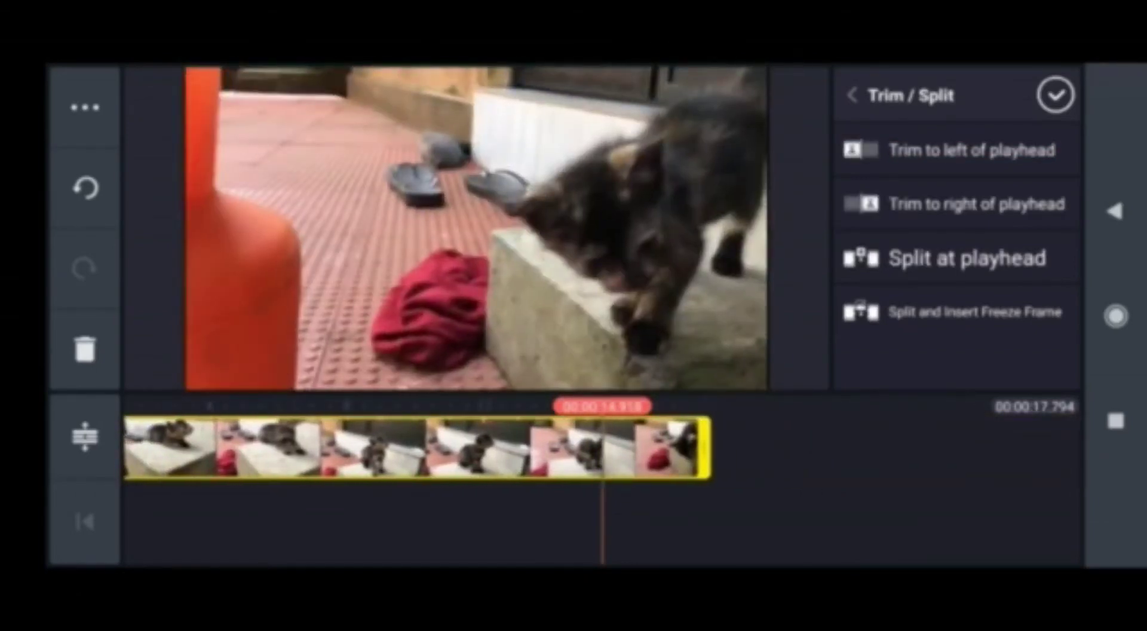
left_click(976, 204)
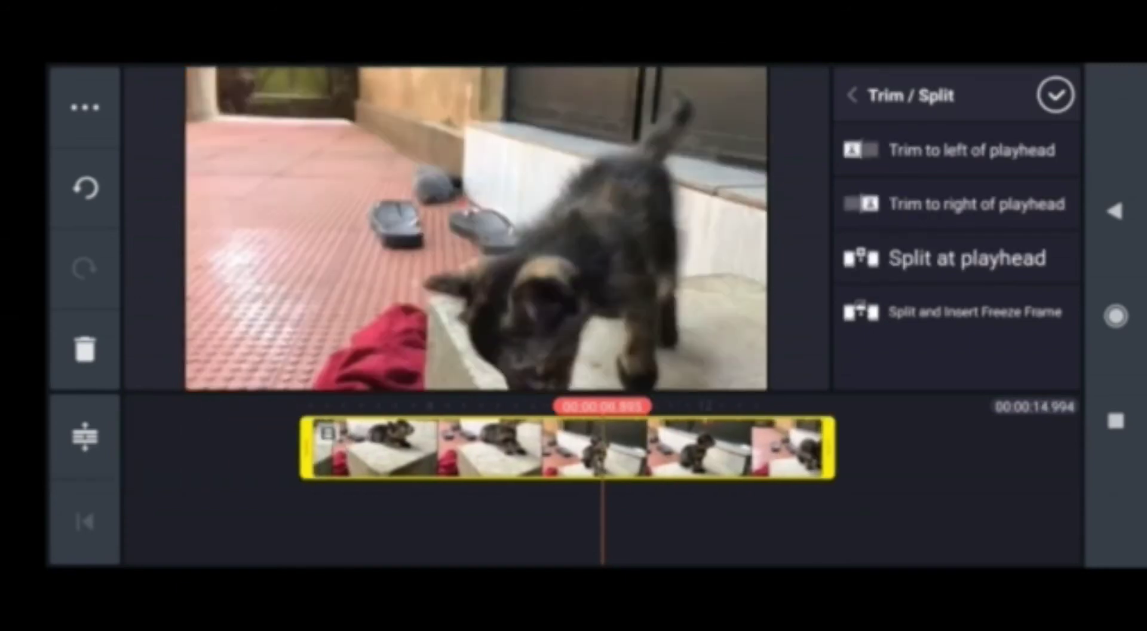
mouse_move(377, 448)
left_mouse_down()
mouse_move(682, 448)
mouse_move(376, 448)
left_mouse_up()
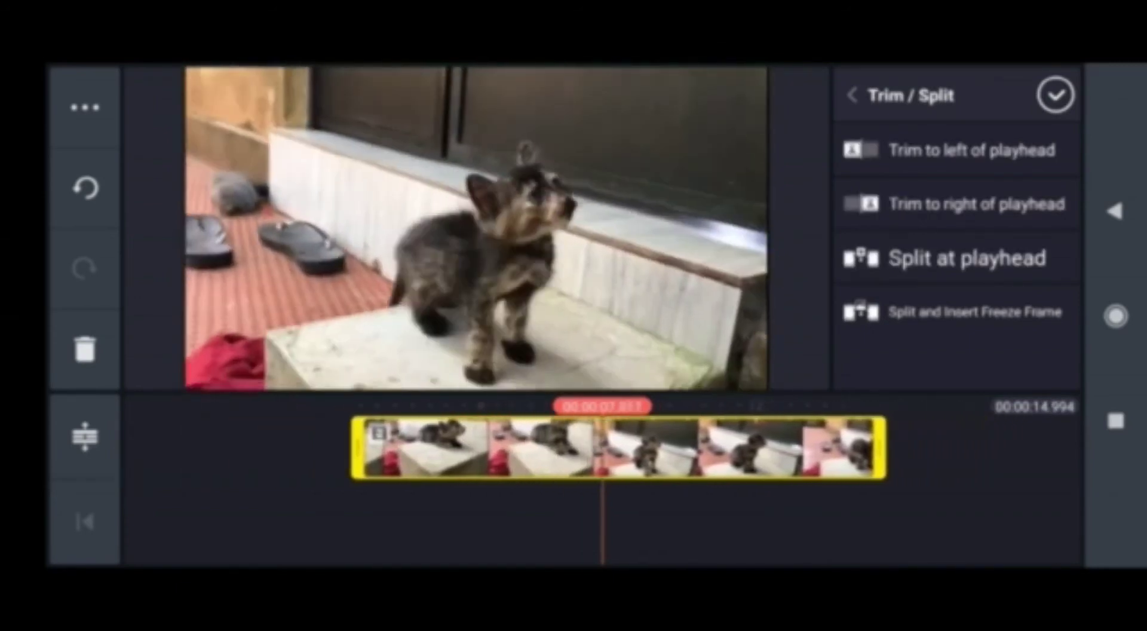
left_click(1055, 95)
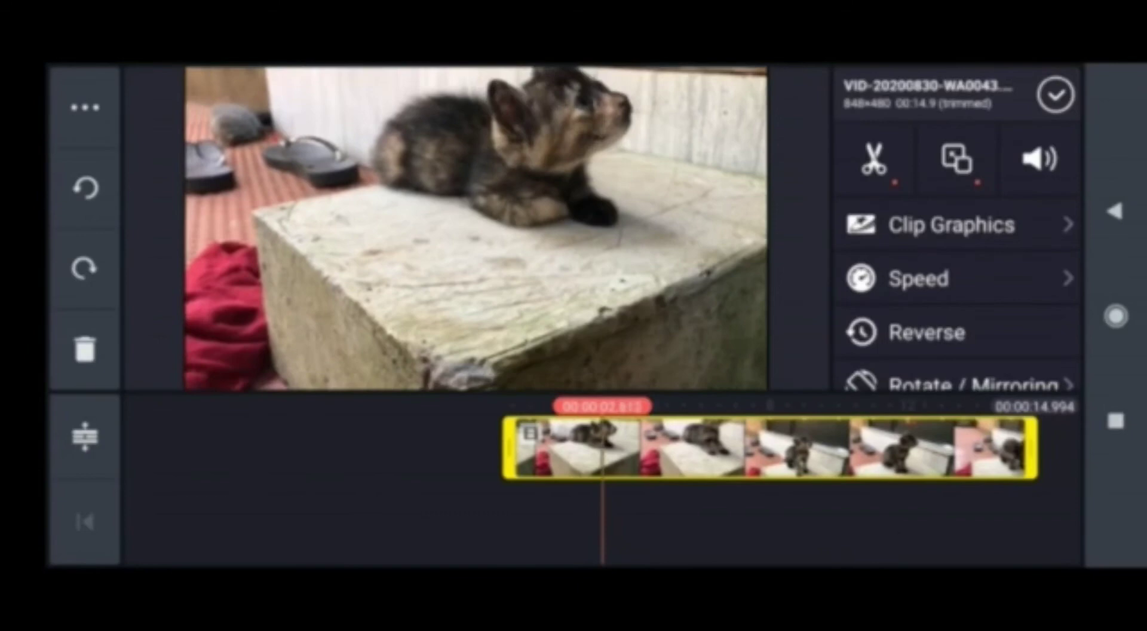
mouse_move(628, 448)
left_mouse_down()
mouse_move(502, 448)
mouse_move(628, 448)
left_mouse_up()
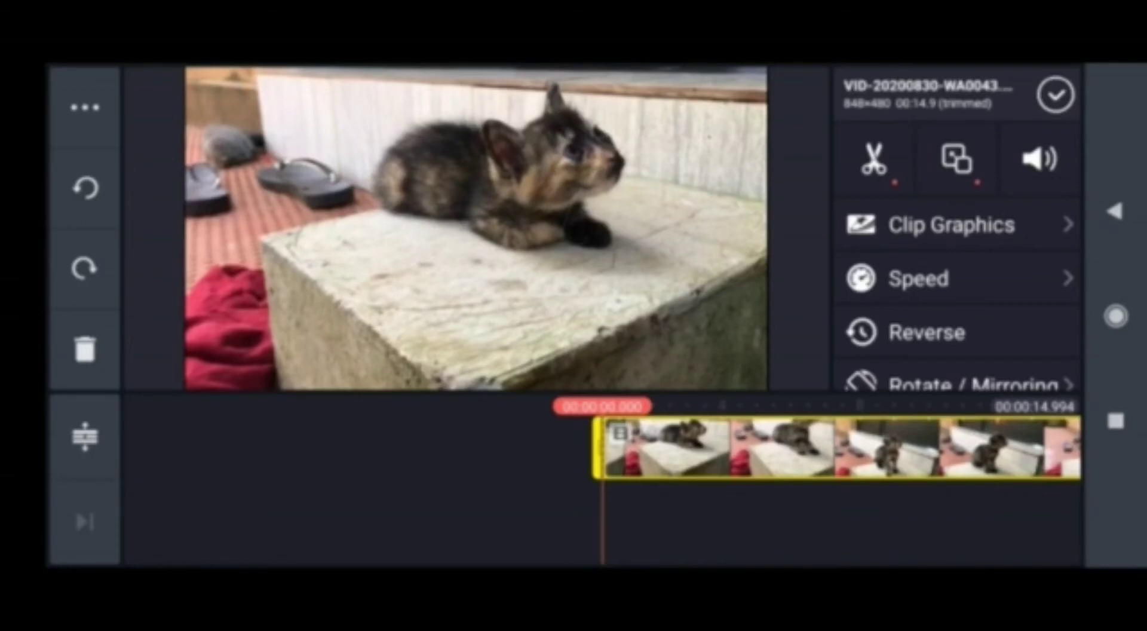
- Zoom the clip's Pan & Zoom start position in on the kitten, then play the project
left_click(955, 386)
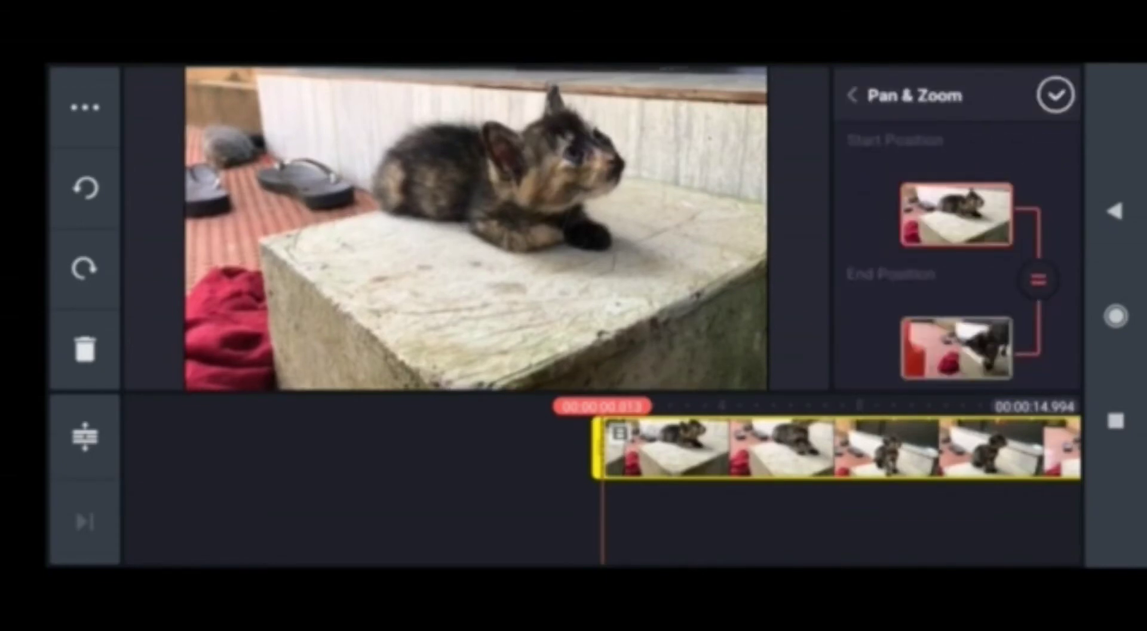
mouse_move(475, 228)
left_mouse_down()
mouse_move(359, 179)
mouse_move(448, 224)
left_mouse_up()
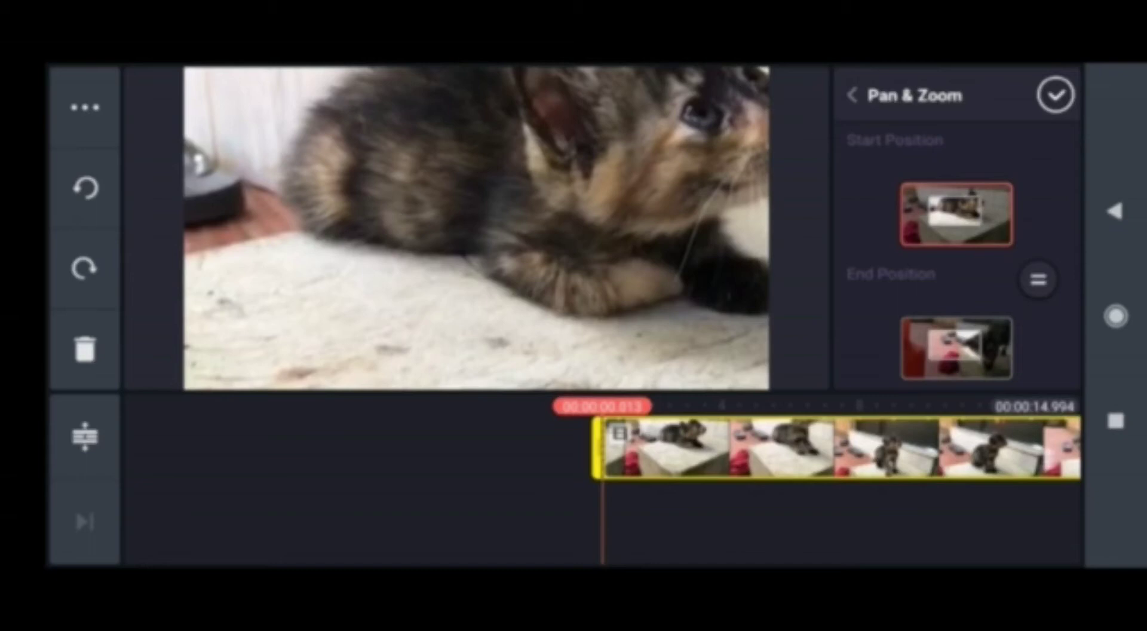
left_click(1056, 94)
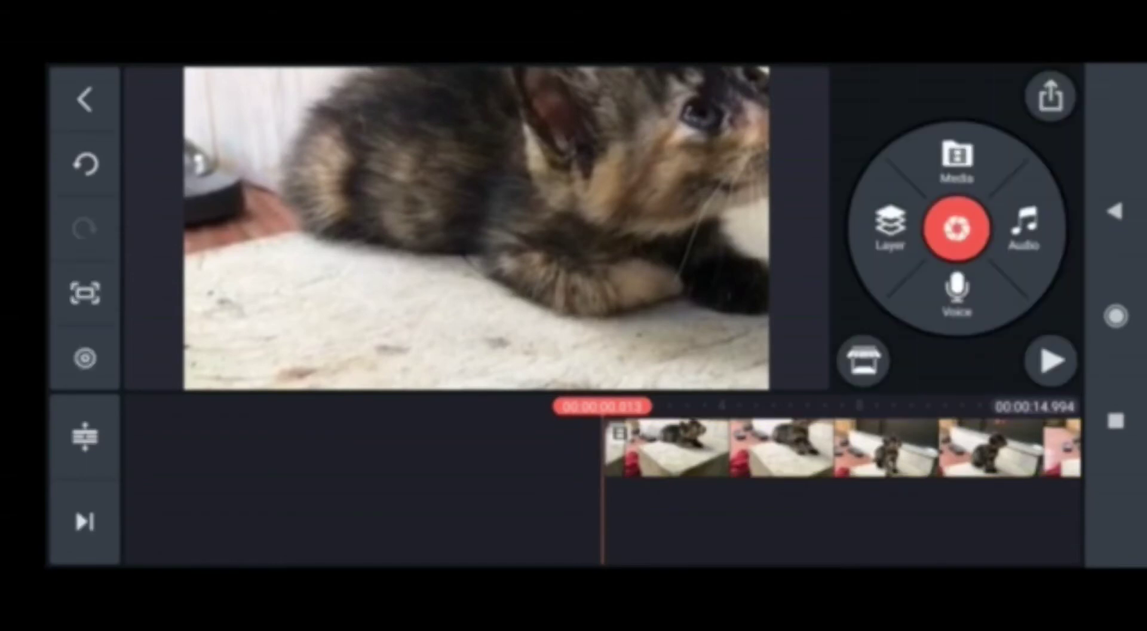
left_click(1051, 360)
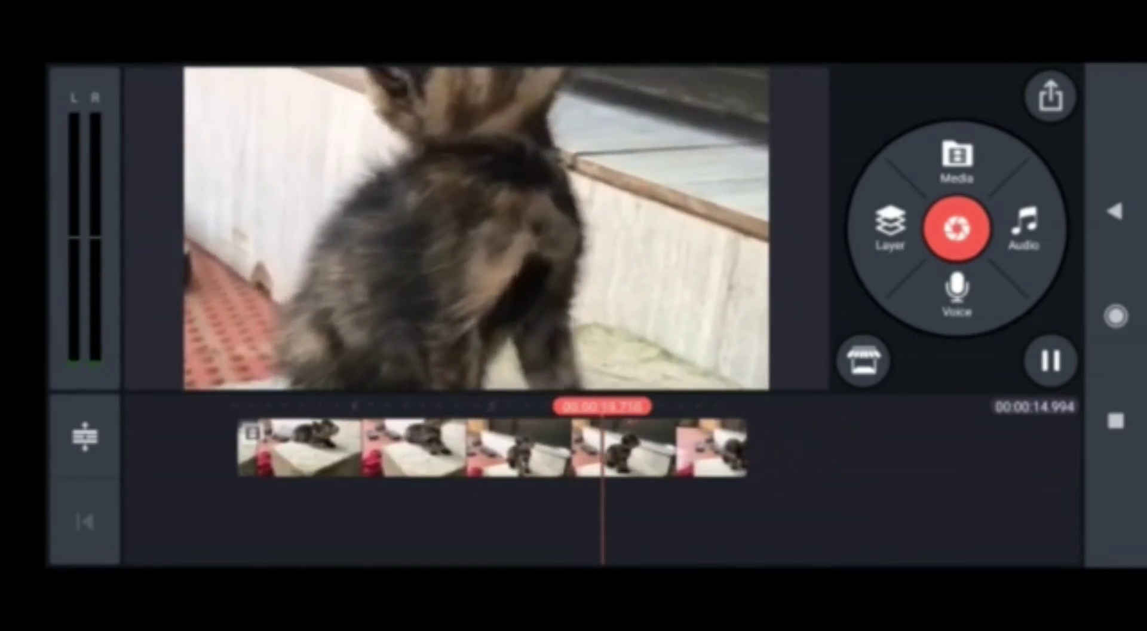
- Push the kitten clip's volume slider above 100% in the Audio settings
left_click(1048, 360)
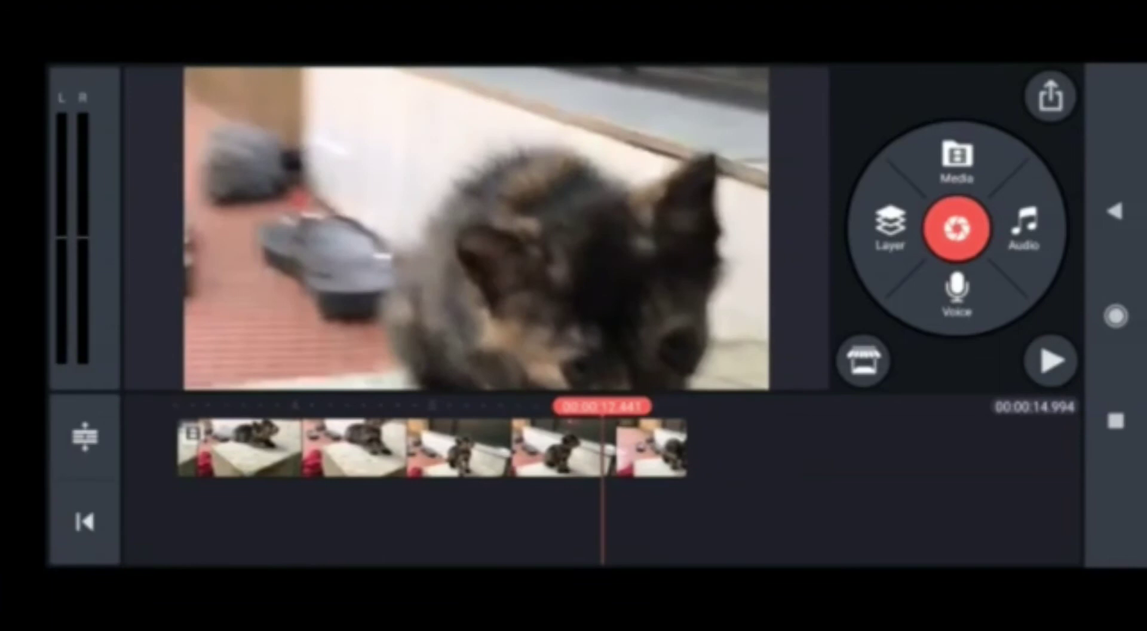
left_click(431, 448)
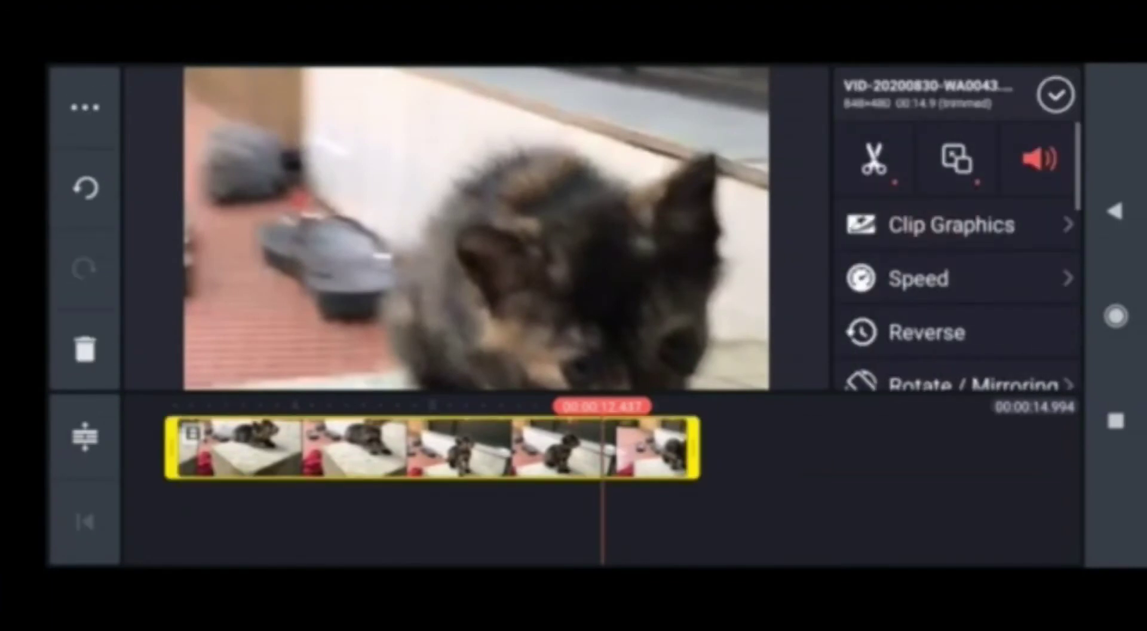
left_click(1039, 160)
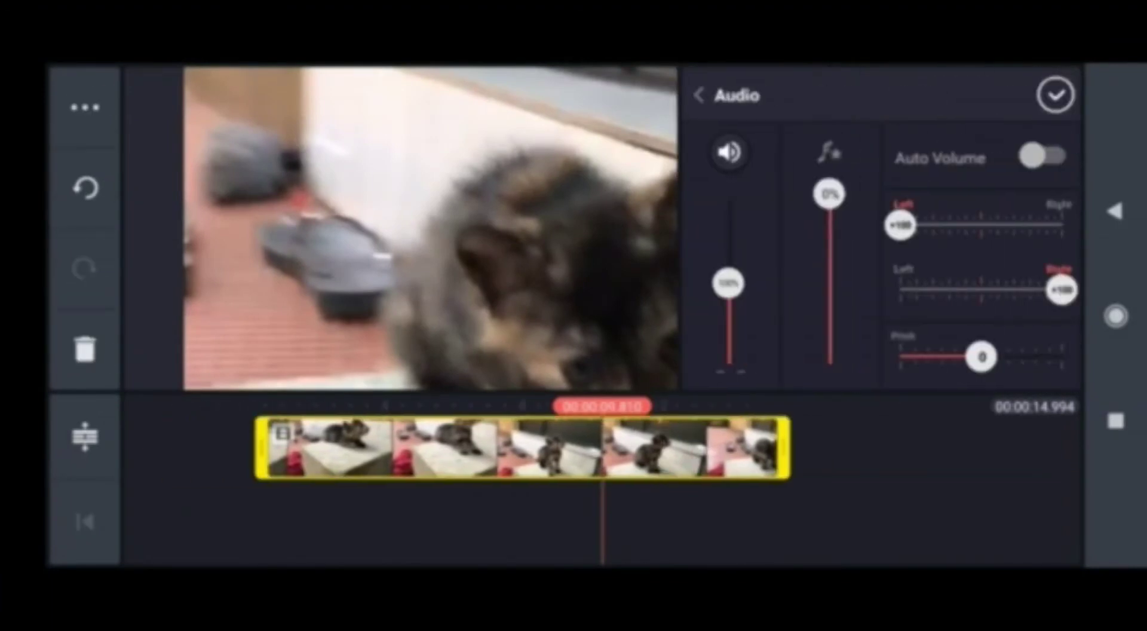
left_click_drag(431, 448, 698, 447)
mouse_move(727, 284)
left_mouse_down()
mouse_move(728, 194)
mouse_move(728, 322)
mouse_move(728, 194)
mouse_move(727, 265)
left_mouse_up()
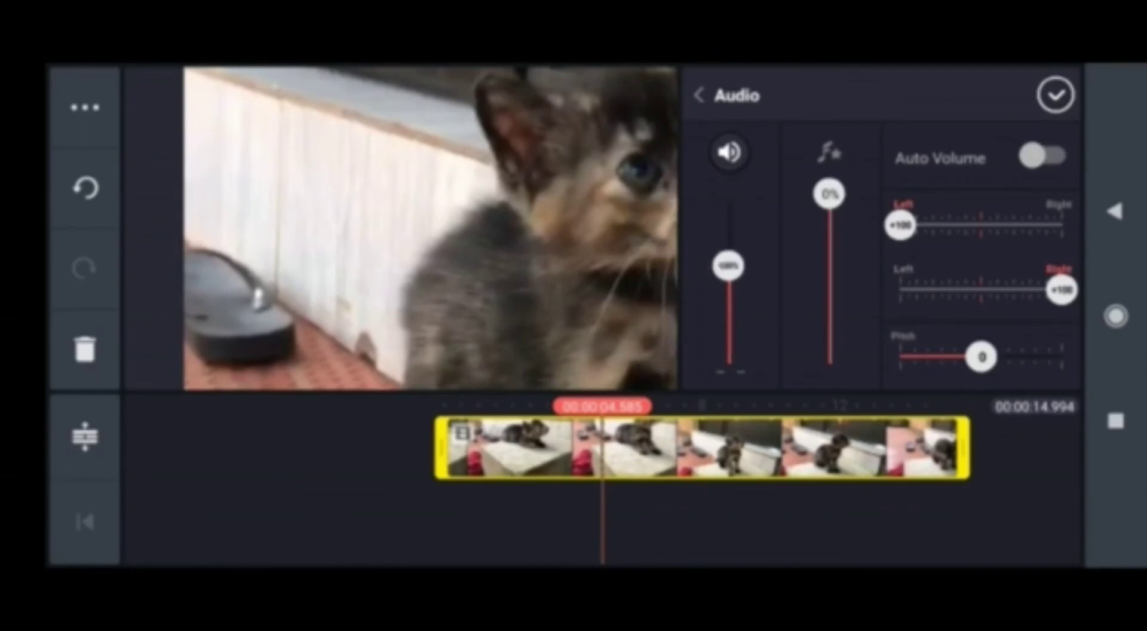
left_click(1056, 96)
left_click(699, 448)
scroll(958, 269, "down", 1)
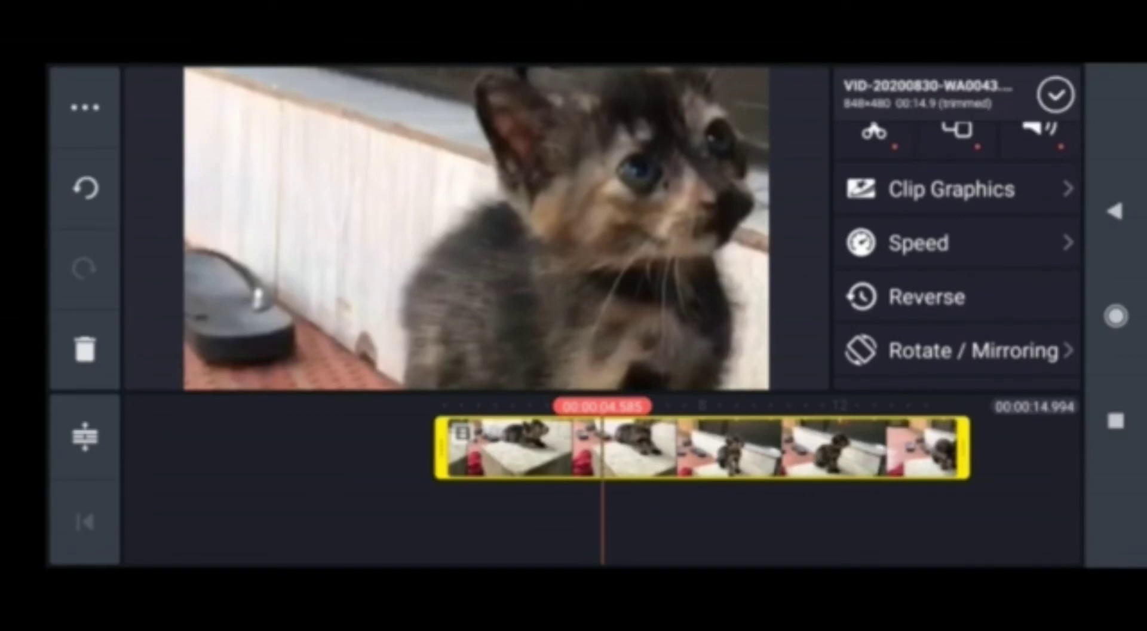
left_click(950, 189)
left_click(874, 264)
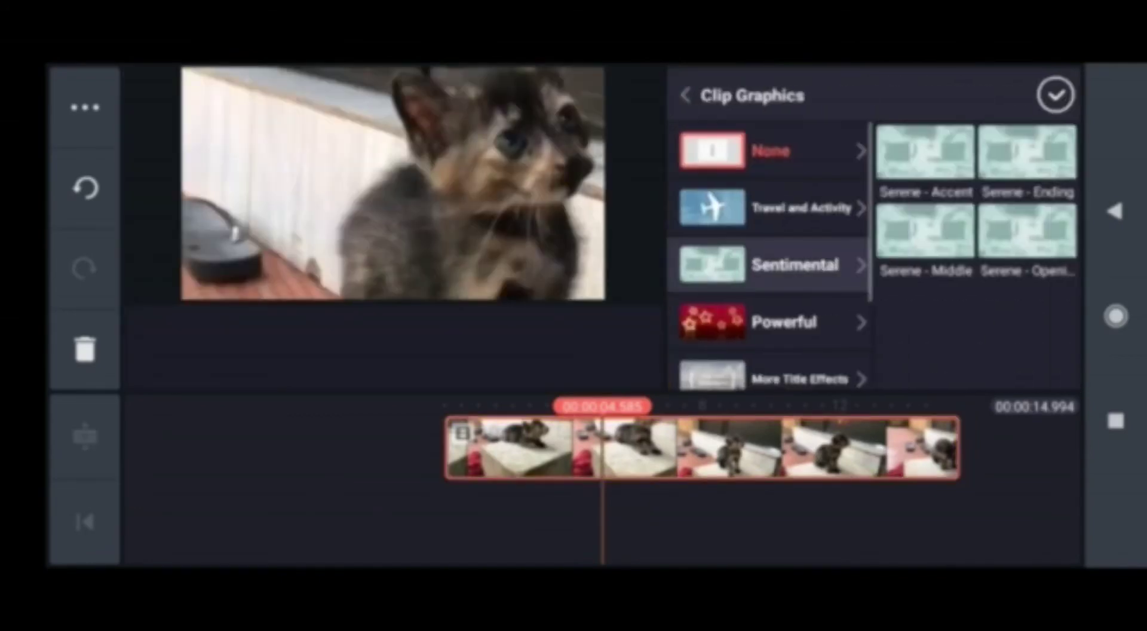
left_click(924, 153)
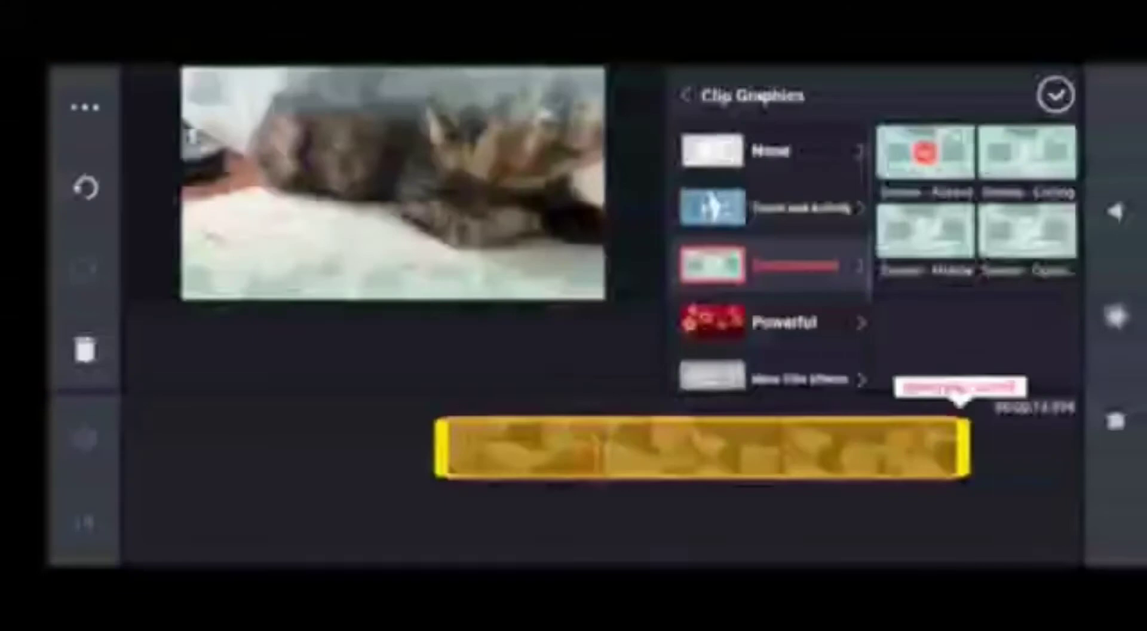
left_click_drag(959, 448, 537, 448)
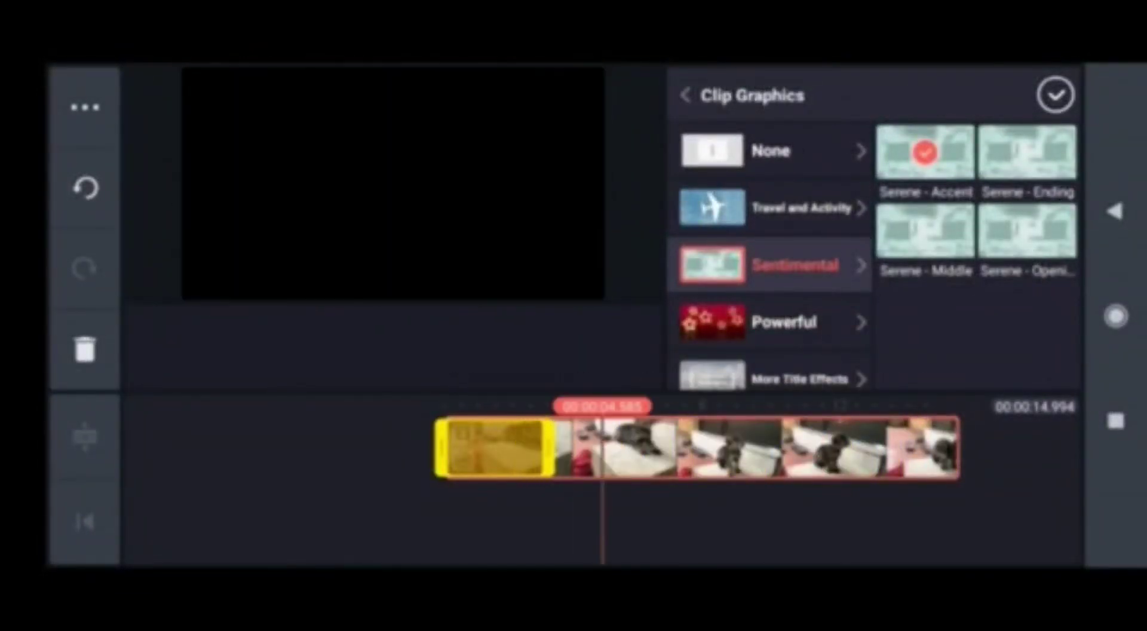
left_click(1055, 95)
left_click(85, 521)
left_click(1050, 358)
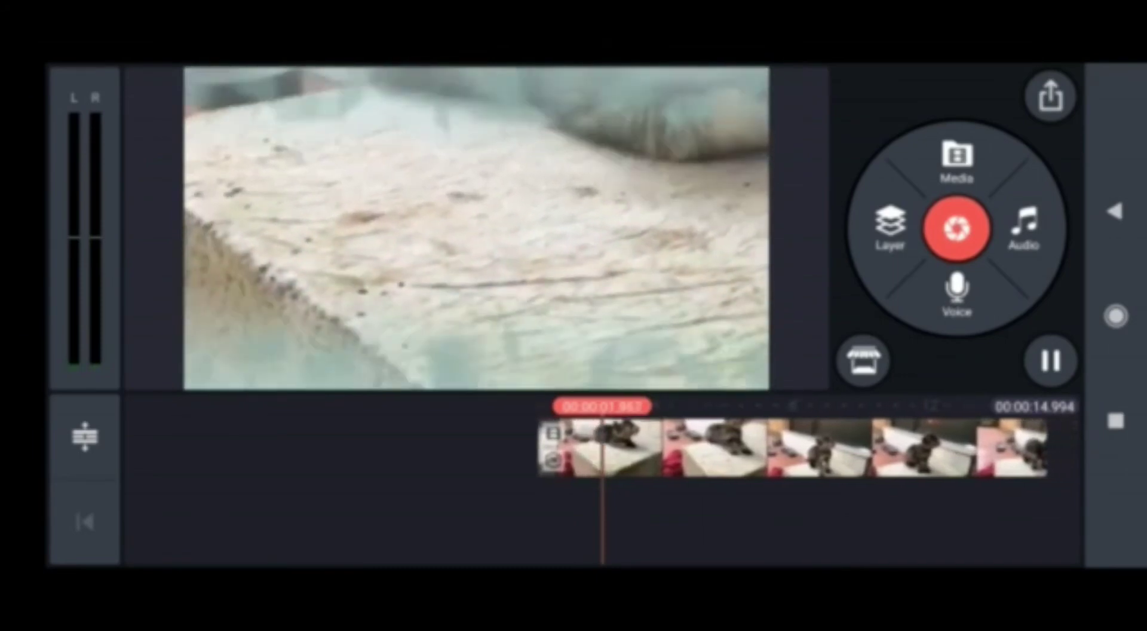
- Set the kitten clip to 0.5x speed after trying 4x, and mute its audio
left_click(1050, 359)
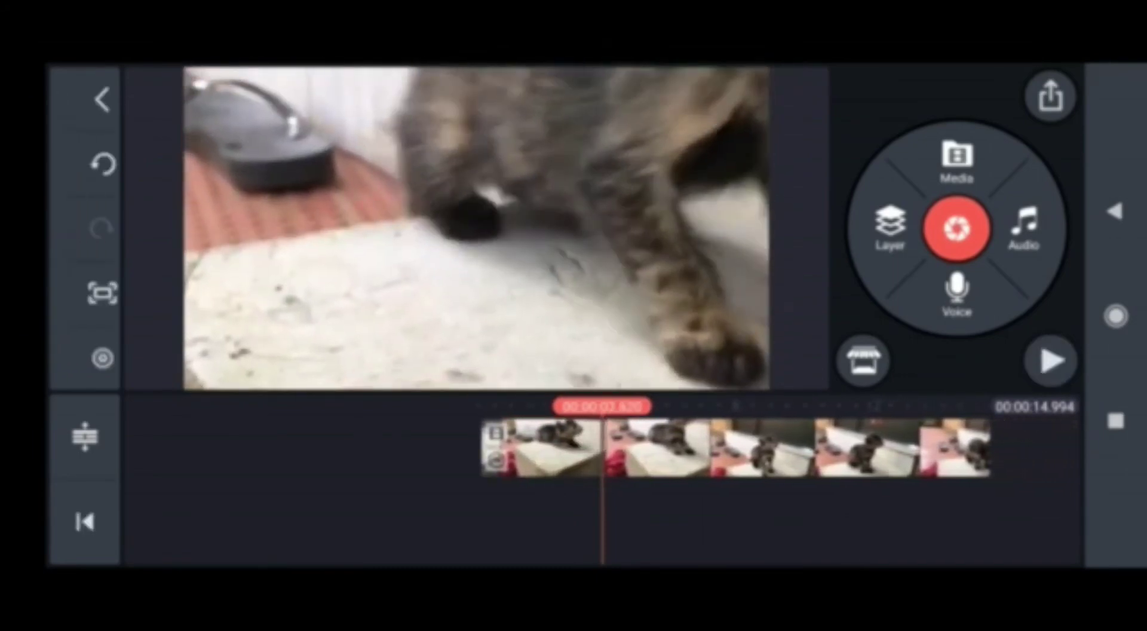
left_click(699, 447)
left_click(918, 279)
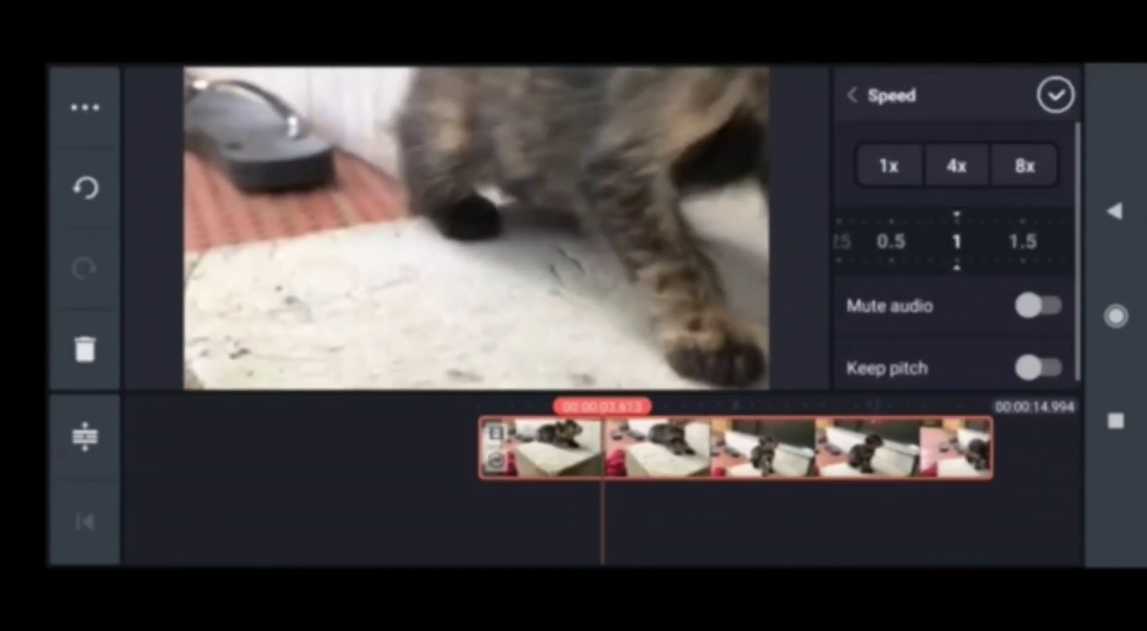
left_click(956, 166)
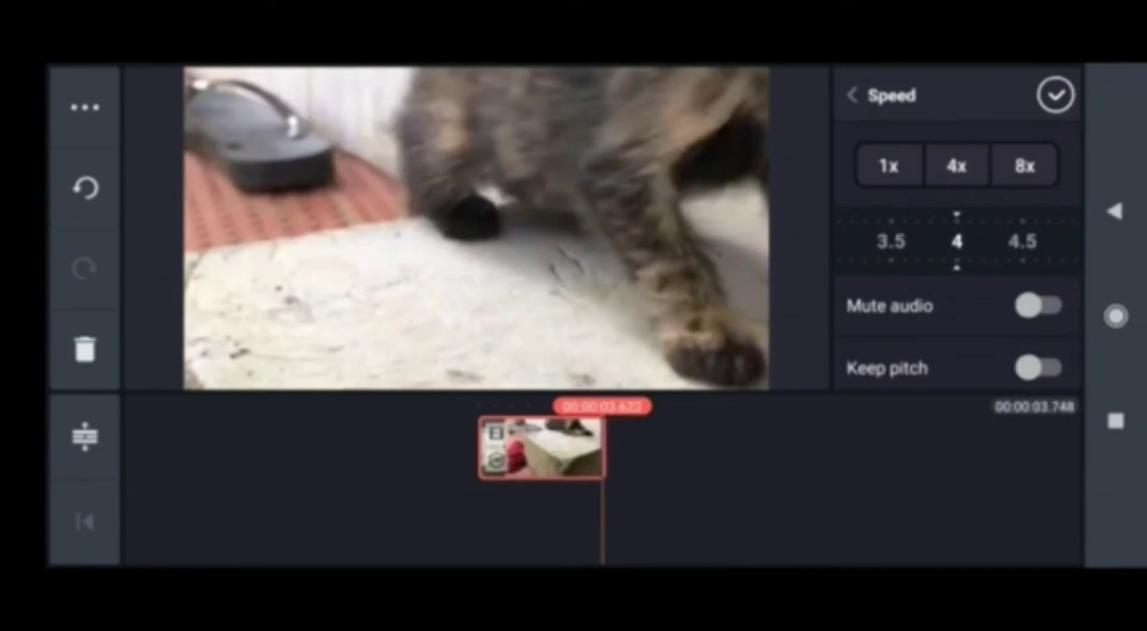
mouse_move(896, 240)
left_mouse_down()
mouse_move(1057, 240)
mouse_move(945, 240)
left_mouse_up()
scroll(958, 269, "down", 1)
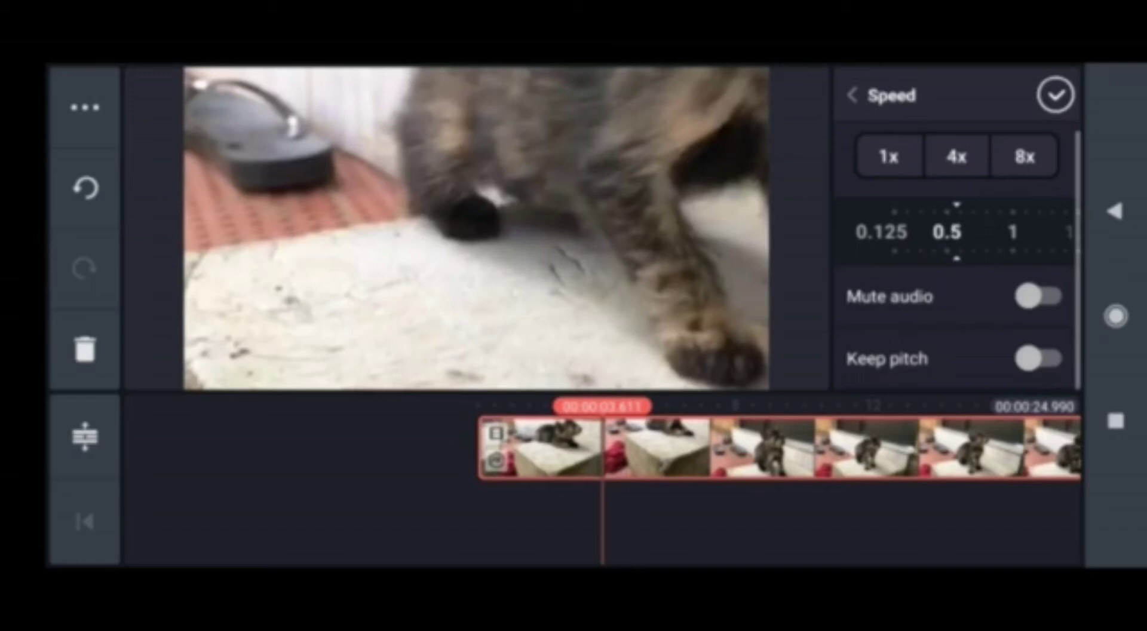
left_click(1037, 296)
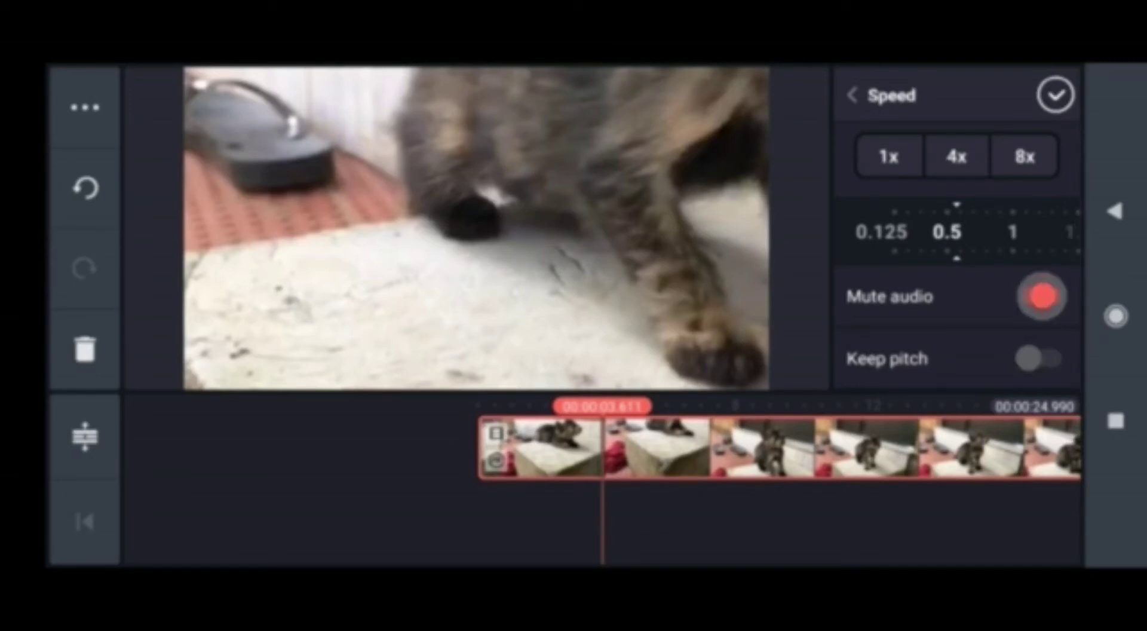
left_click(852, 95)
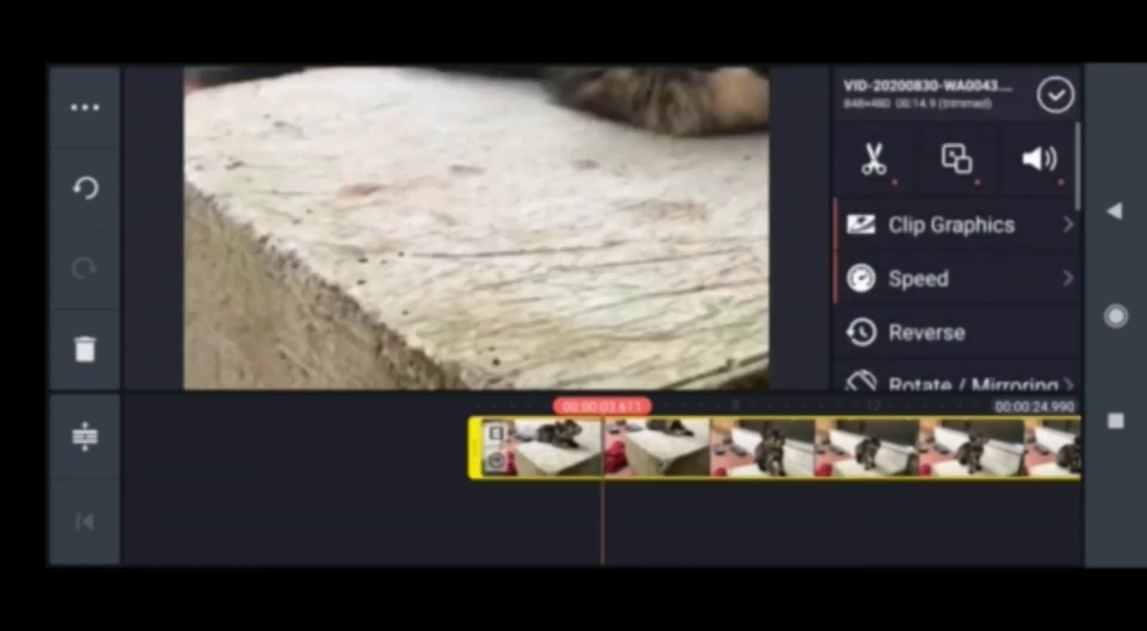
scroll(957, 269, "down", 2)
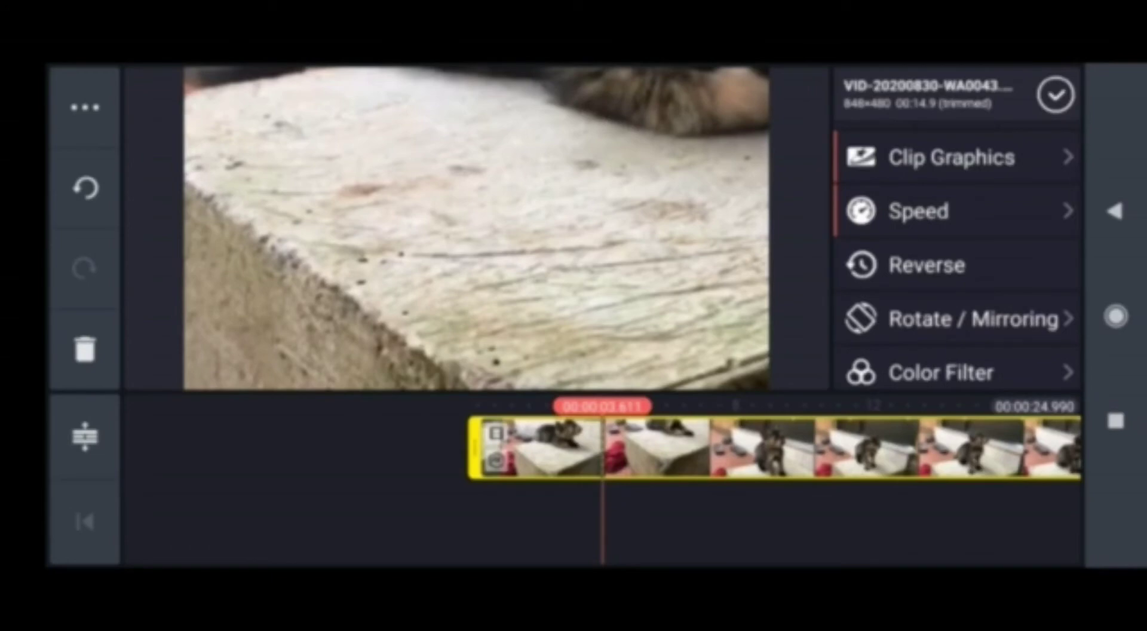
left_click(926, 266)
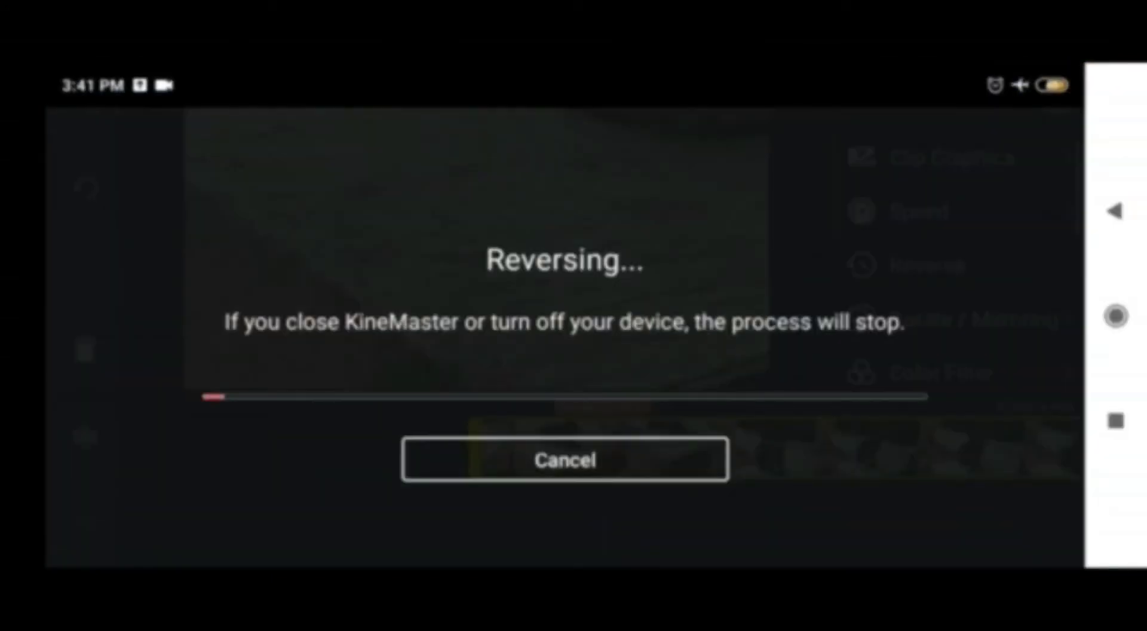
left_click(565, 460)
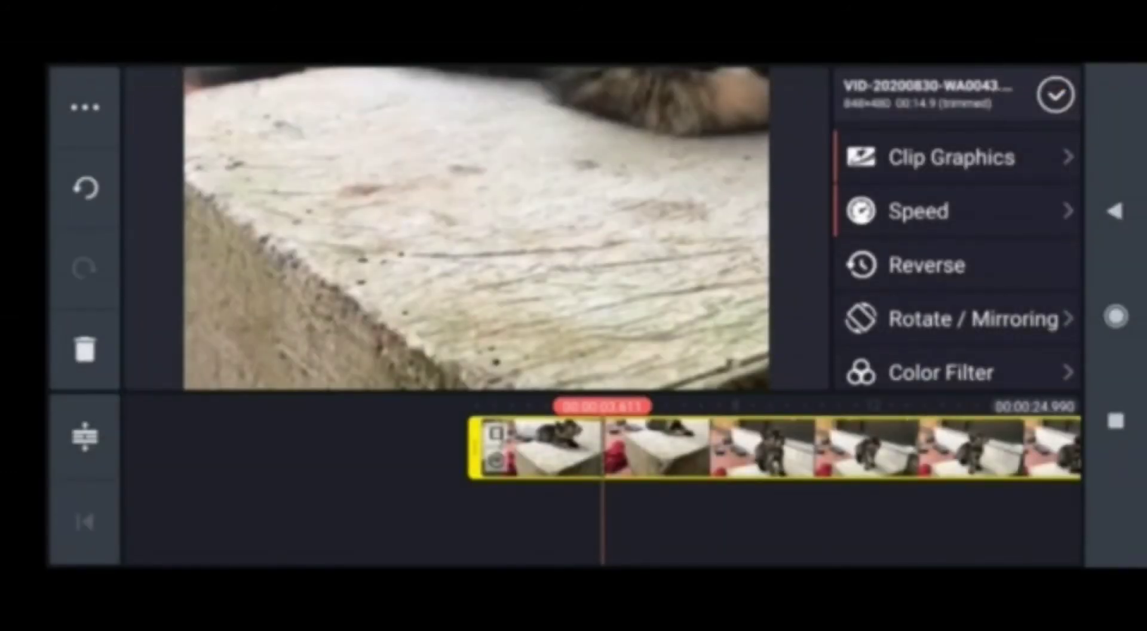
- Mirror the kitten clip back and forth, then rotate it round to landscape again
left_click(972, 319)
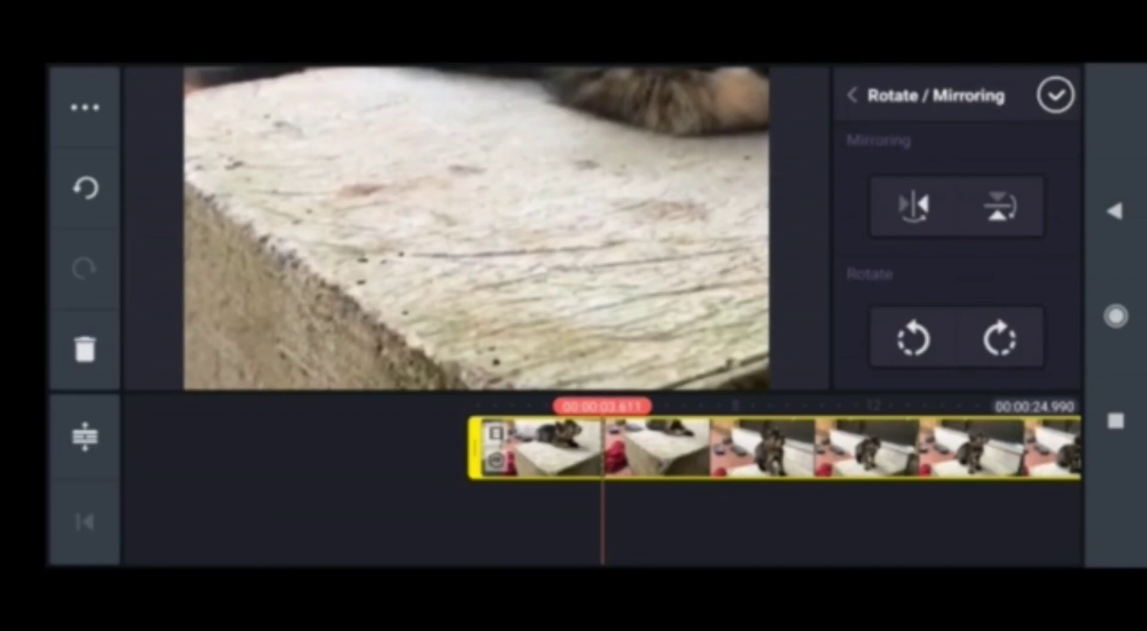
left_click(913, 206)
left_click(913, 207)
left_click(912, 206)
left_click(913, 338)
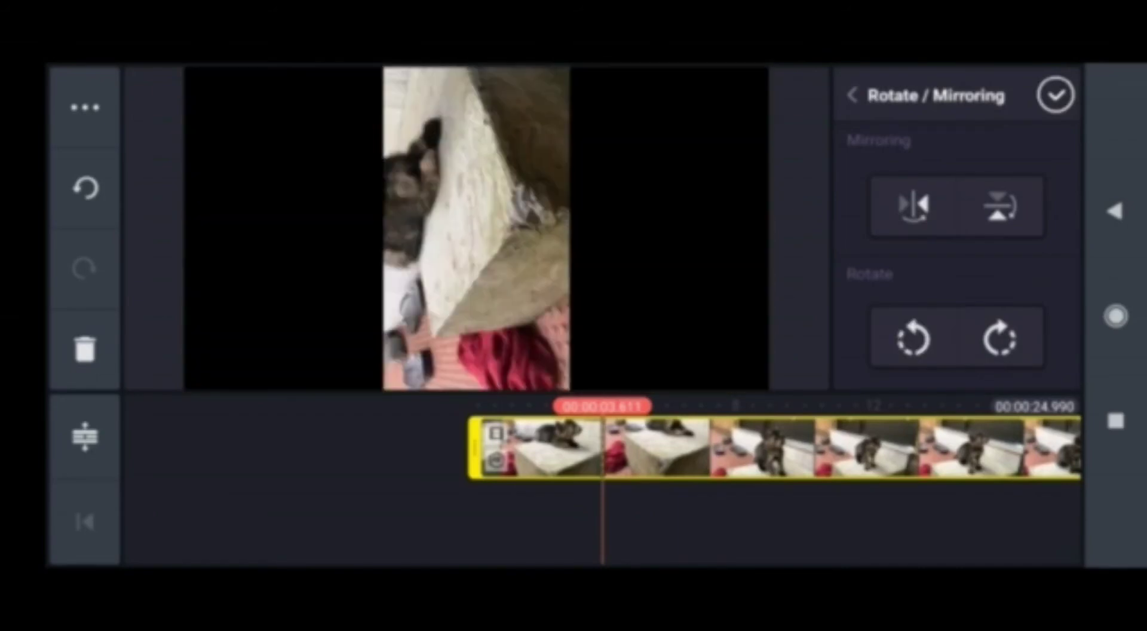
left_click(913, 338)
left_click(912, 338)
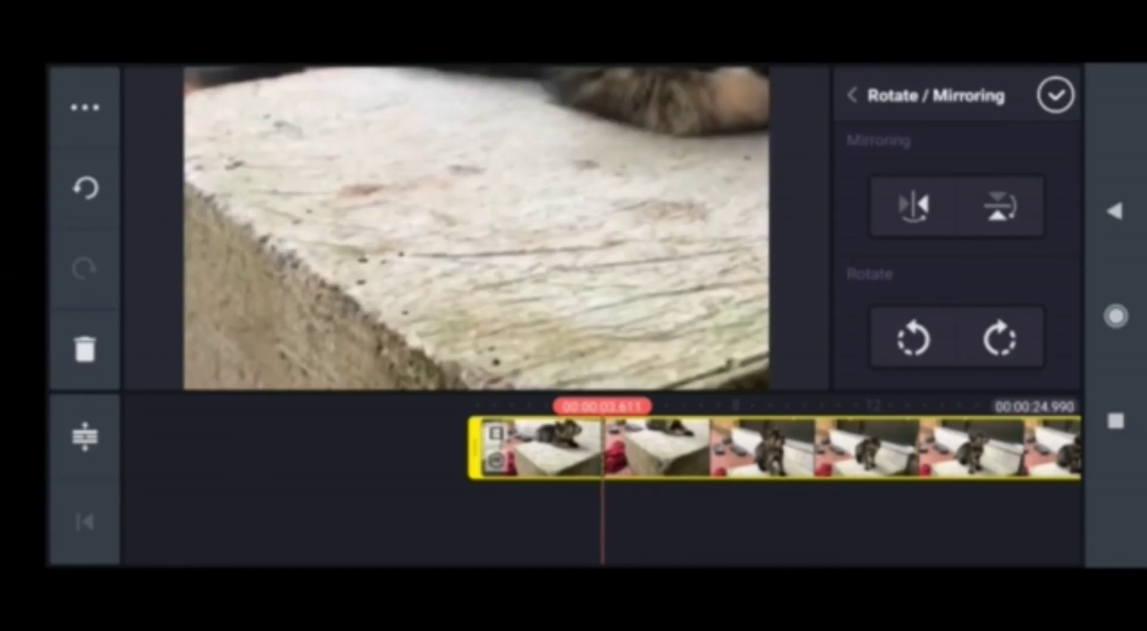
- Apply the Basic B02 colour filter to the kitten clip at strength 100
left_click(1055, 95)
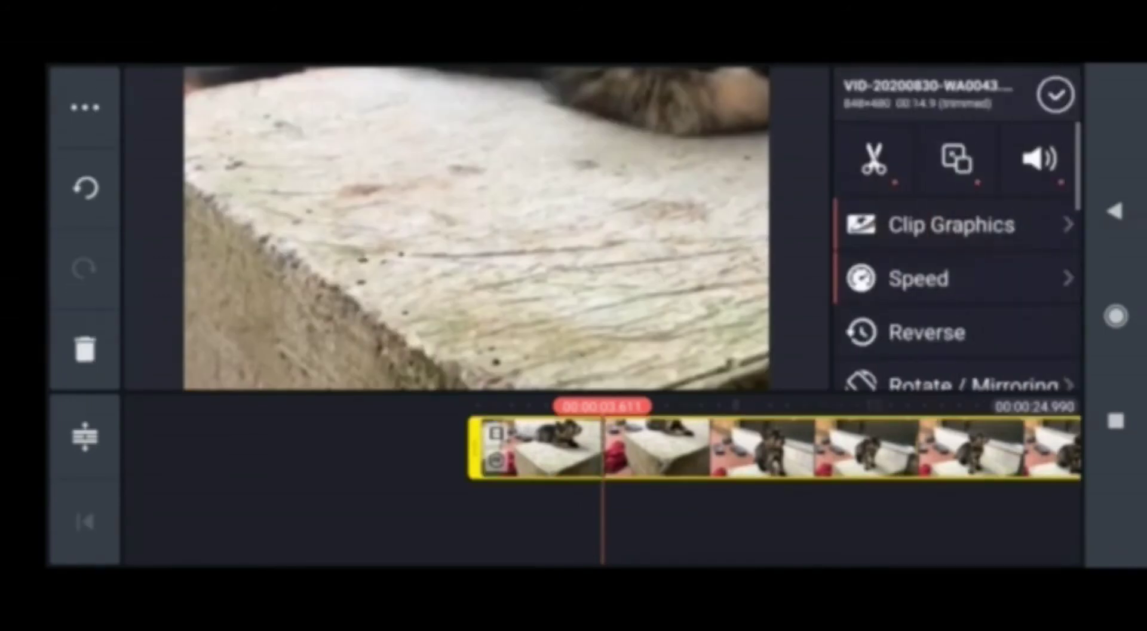
scroll(957, 268, "down", 3)
left_click(940, 330)
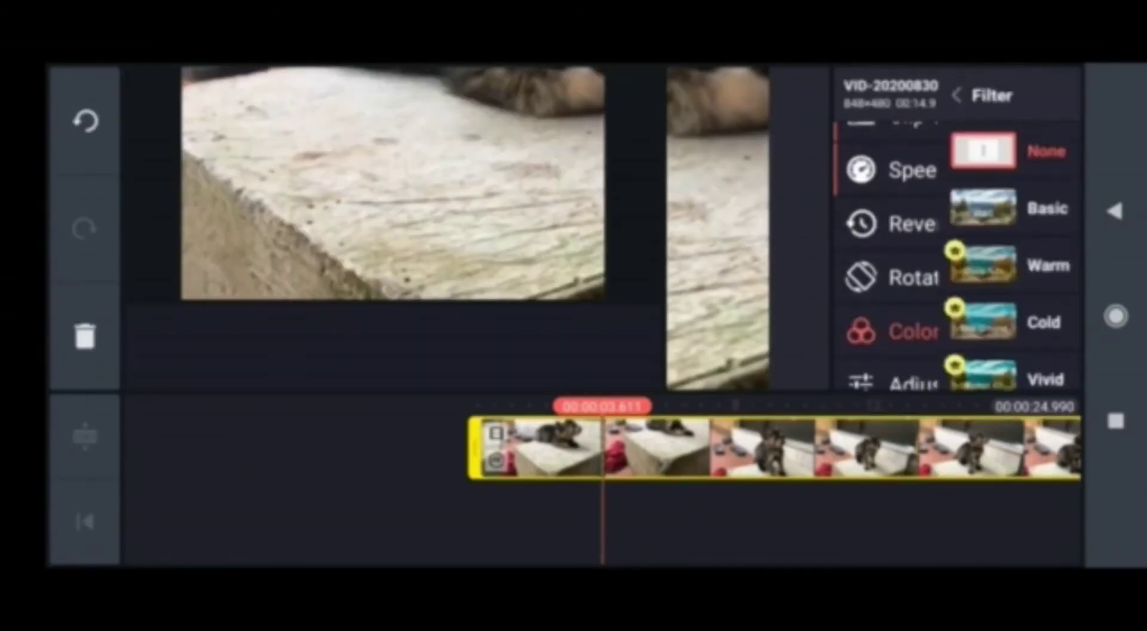
left_click(771, 208)
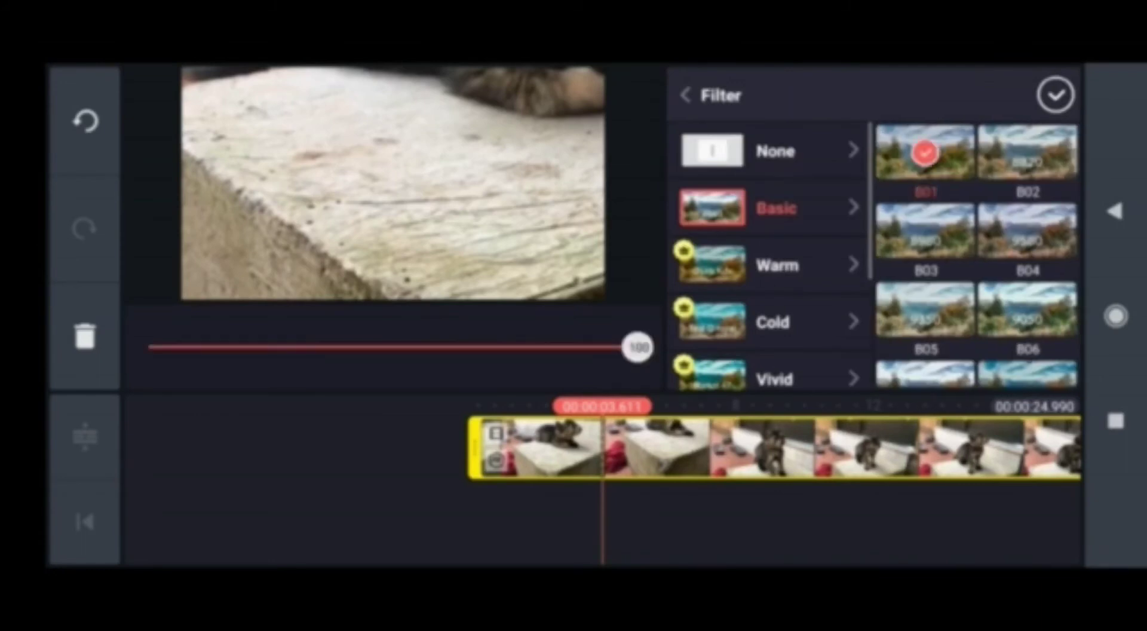
mouse_move(638, 348)
left_mouse_down()
mouse_move(236, 348)
mouse_move(514, 347)
left_mouse_up()
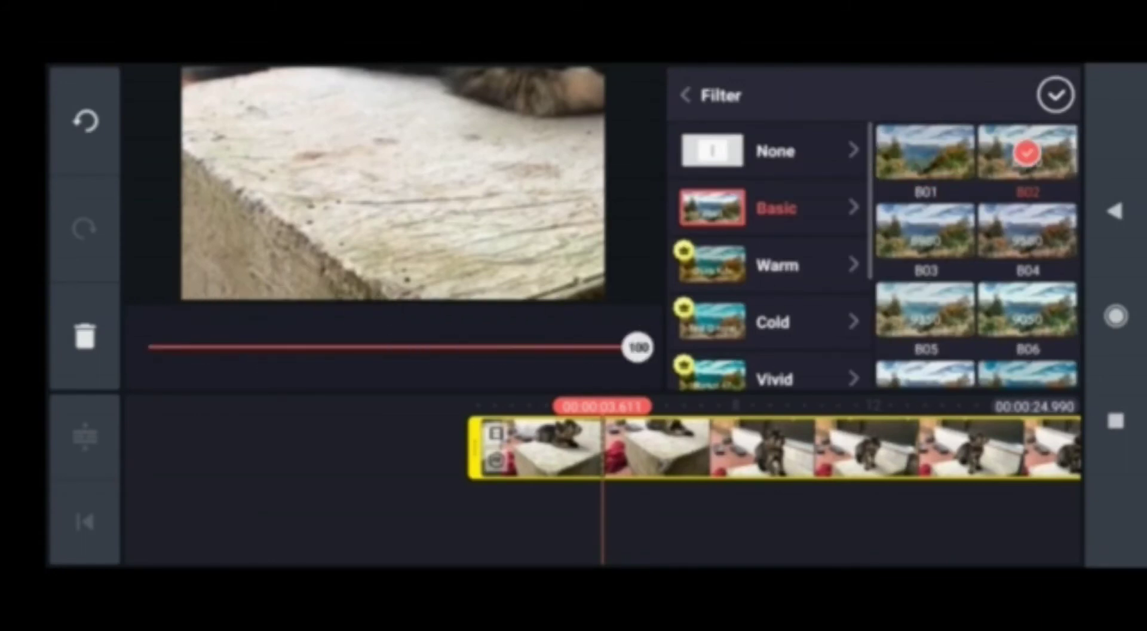
mouse_move(638, 348)
left_mouse_down()
mouse_move(368, 348)
mouse_move(636, 347)
left_mouse_up()
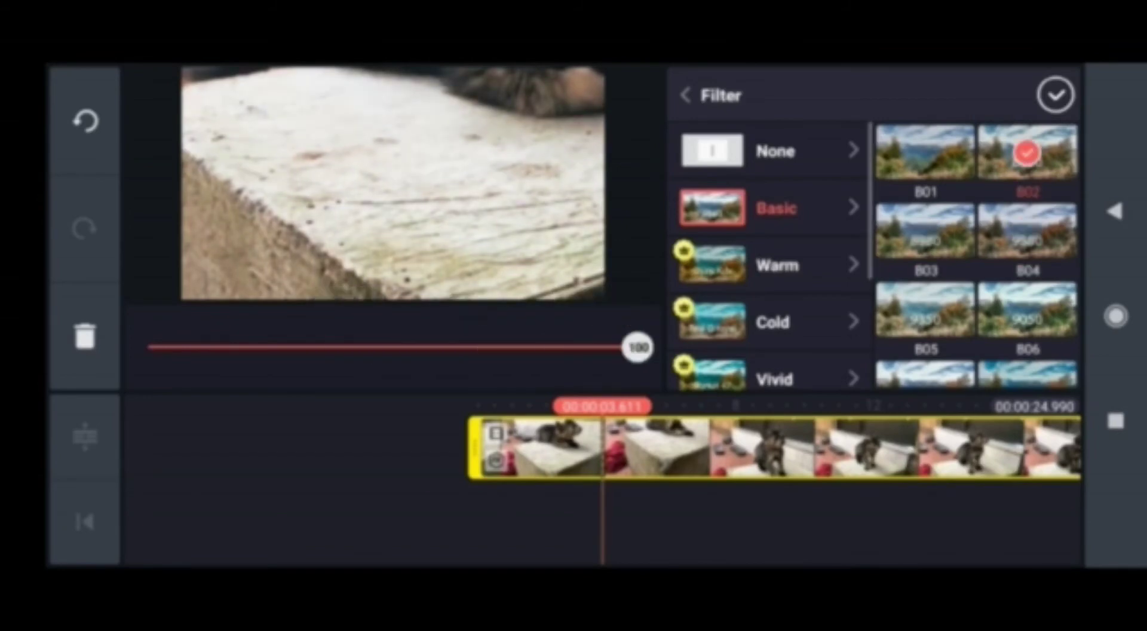
- Confirm the filter, then lower the kitten clip's brightness to -55 with contrast at 0
left_click(1054, 94)
left_click_drag(627, 448, 538, 448)
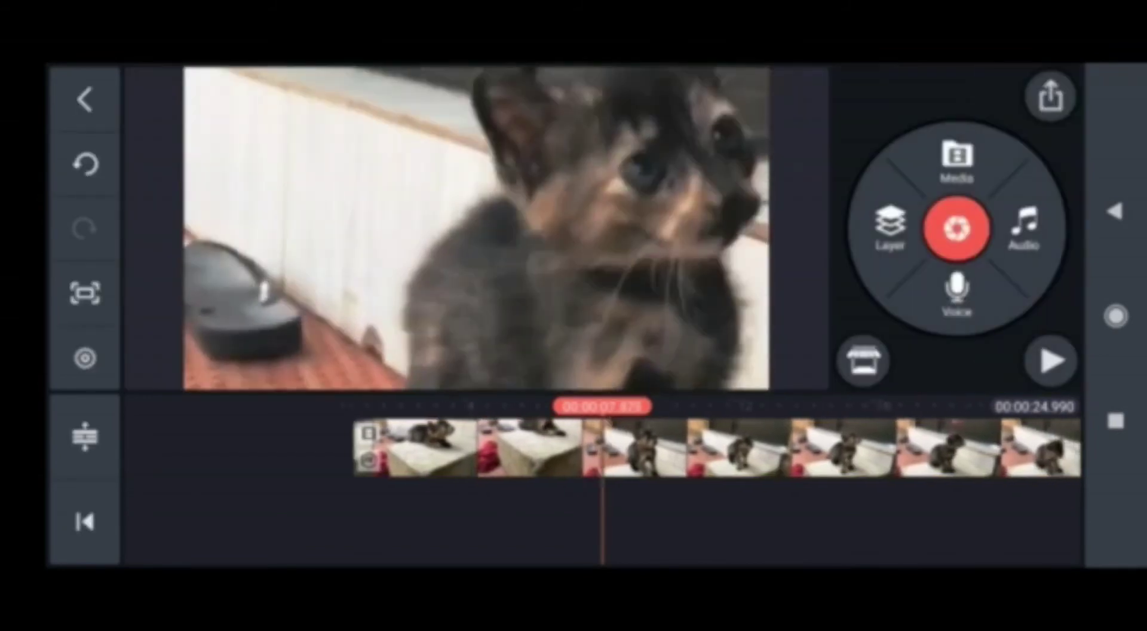
left_click(592, 448)
scroll(956, 268, "down", 3)
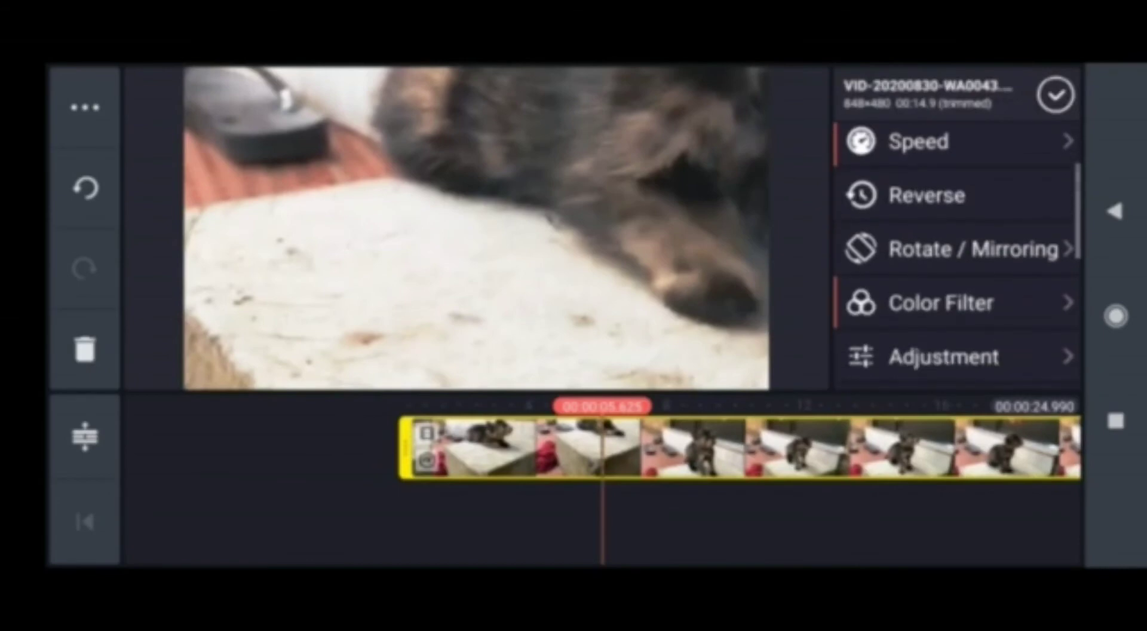
scroll(957, 269, "down", 2)
left_click(944, 281)
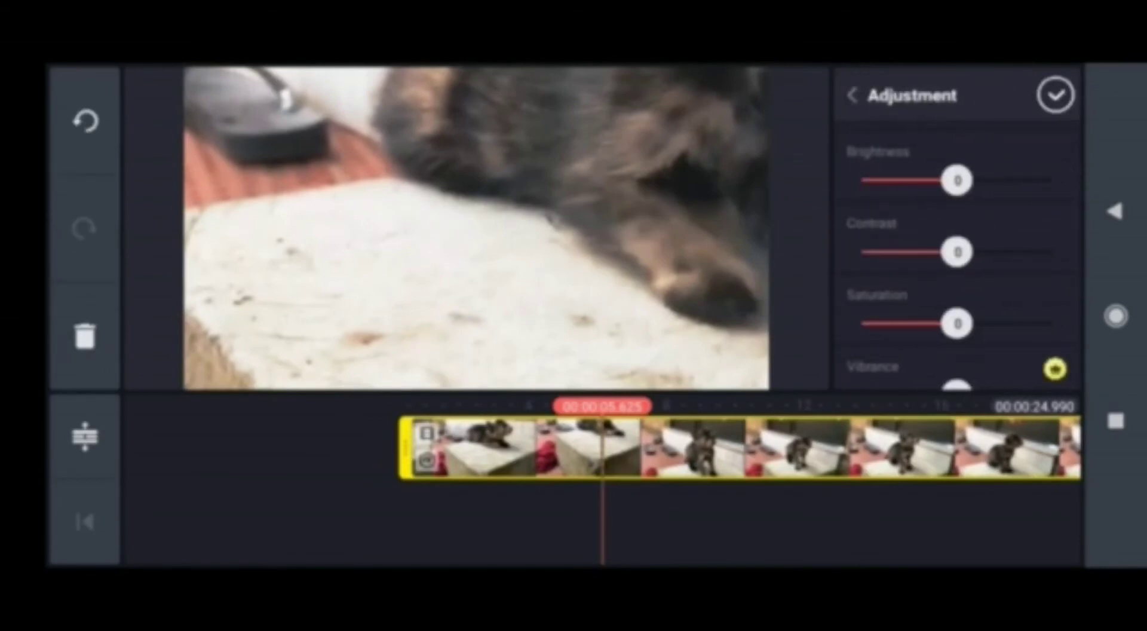
left_click_drag(957, 180, 949, 180)
left_click_drag(969, 252, 1043, 252)
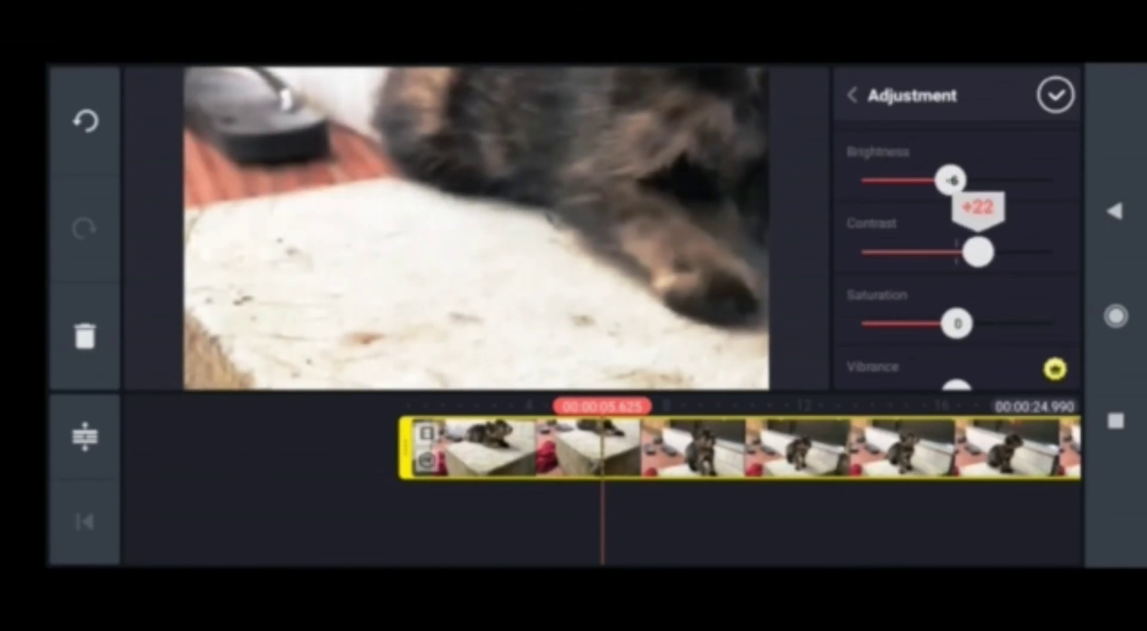
scroll(957, 259, "down", 5)
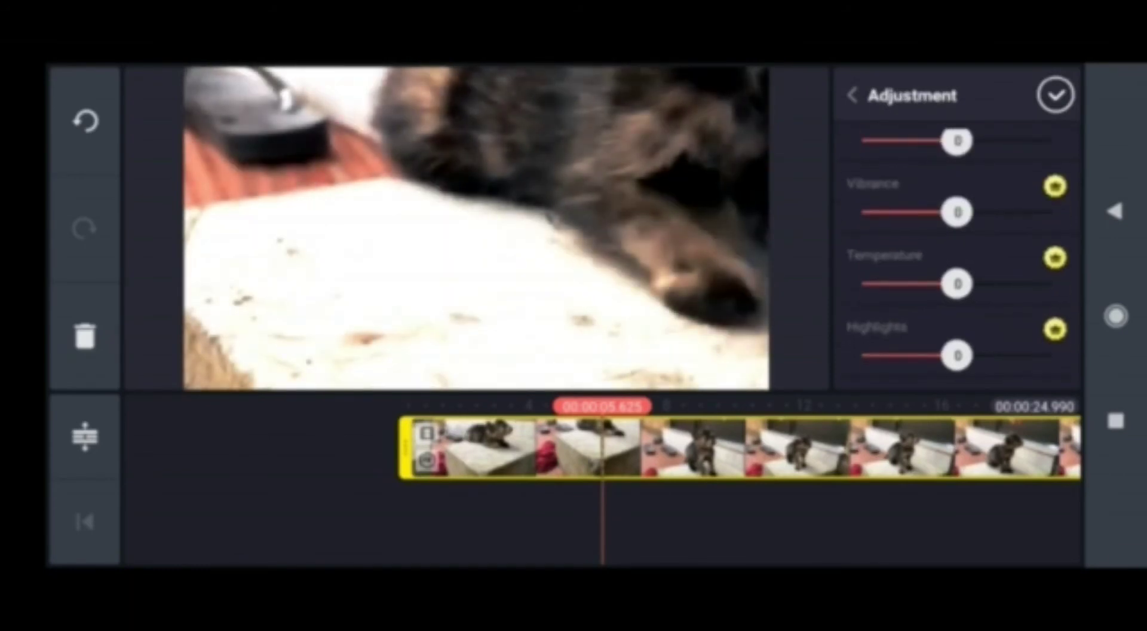
scroll(957, 260, "up", 5)
mouse_move(1044, 252)
left_mouse_down()
mouse_move(937, 251)
mouse_move(948, 252)
left_mouse_up()
left_click_drag(972, 180, 904, 180)
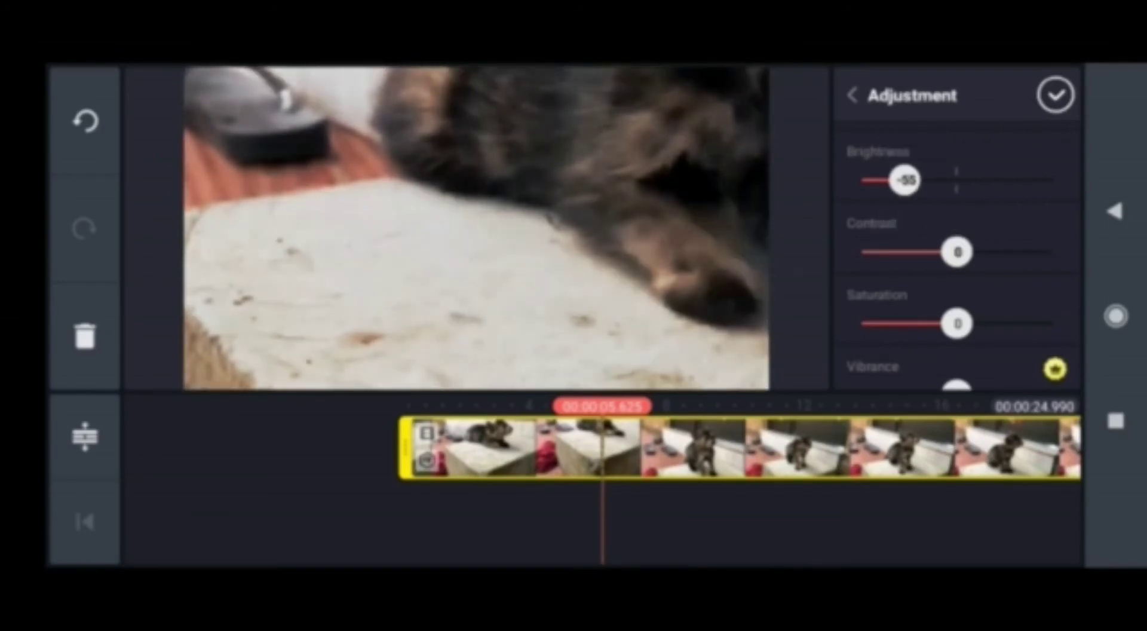
- Apply the Bass Booster EQ preset to the kitten clip after trying AM Radio
left_click(1055, 96)
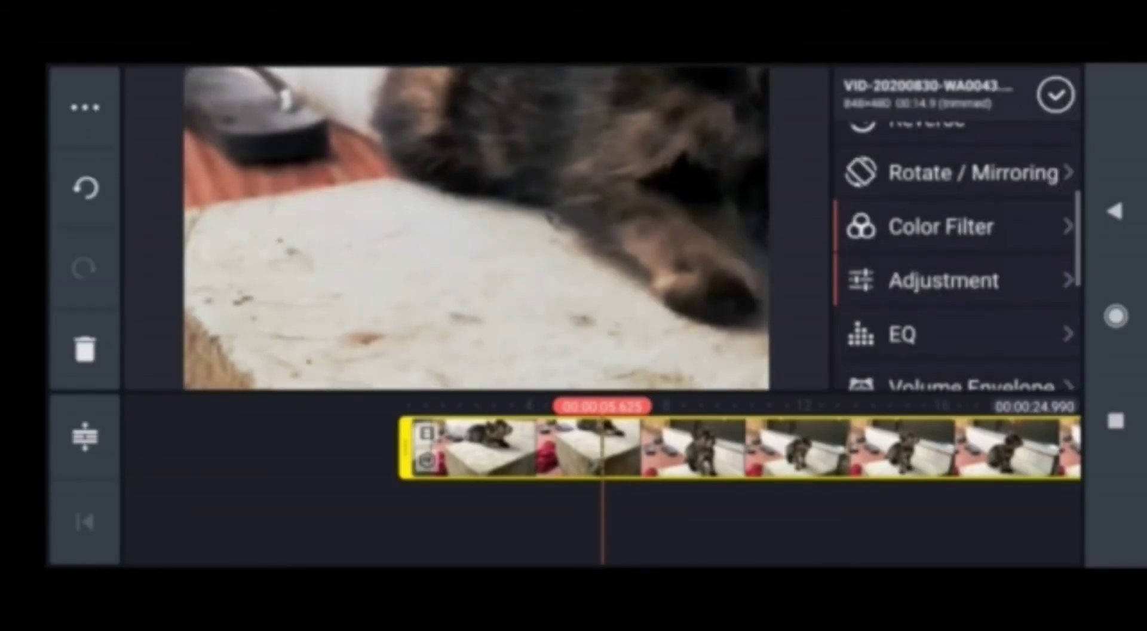
scroll(957, 268, "down", 2)
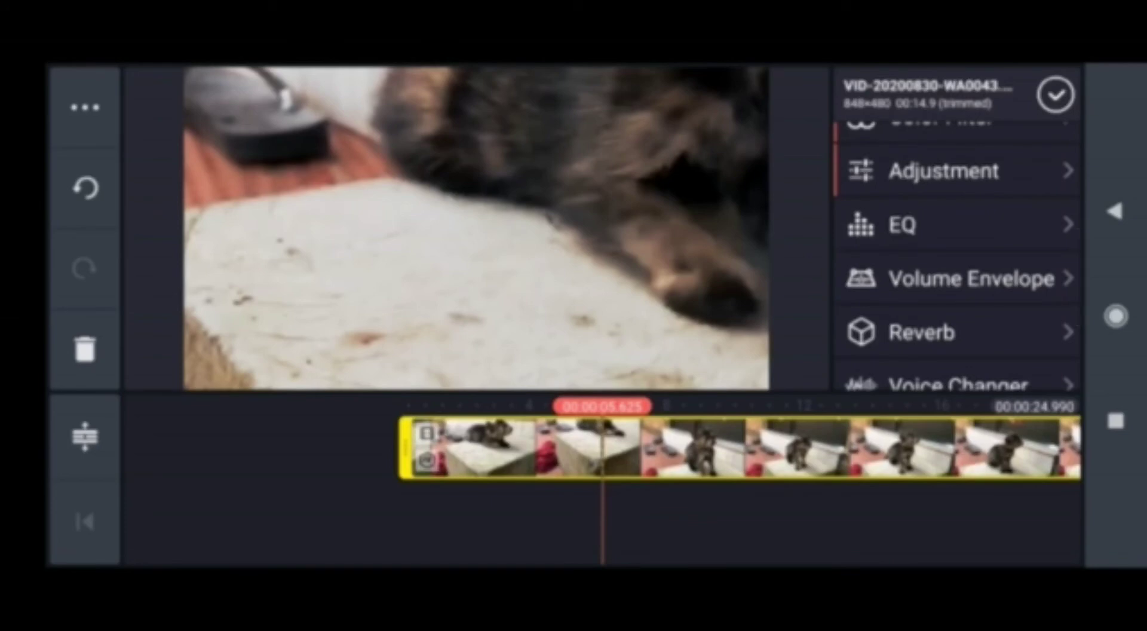
left_click(950, 225)
left_click(924, 204)
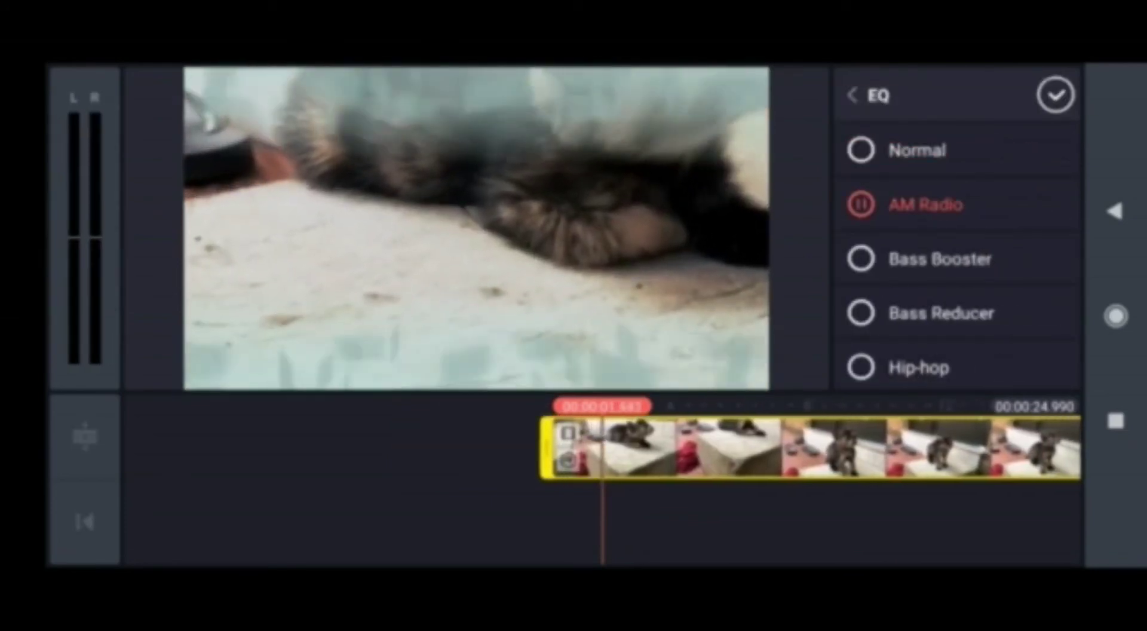
left_click(939, 258)
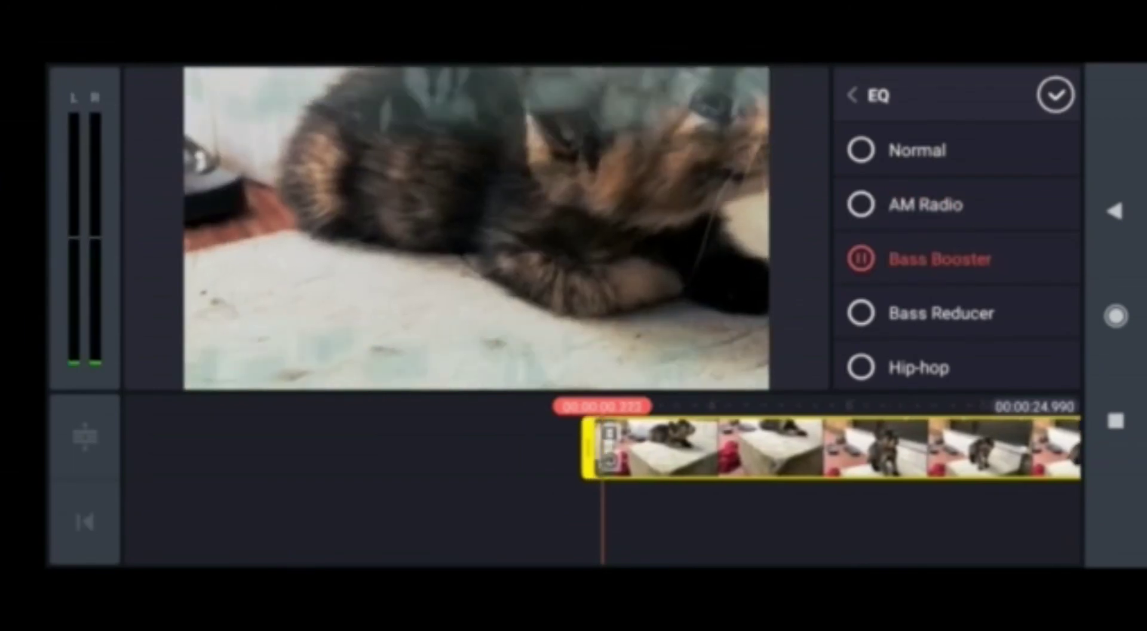
left_click(1056, 95)
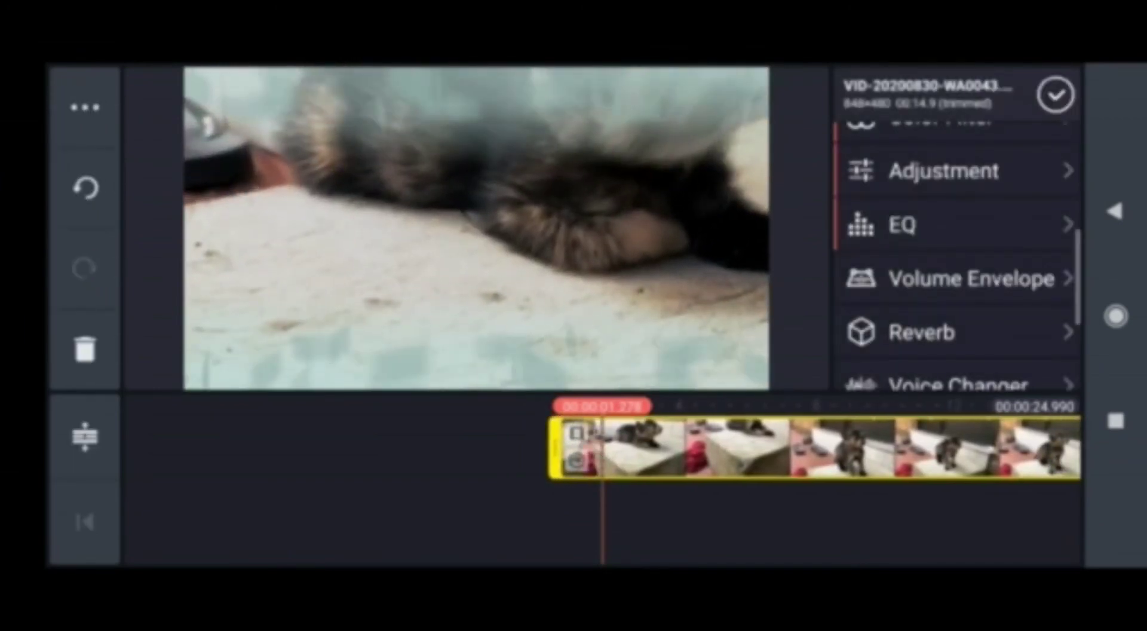
- Set an early volume envelope point on the kitten clip to near silence
left_click_drag(556, 448, 385, 448)
left_click(970, 278)
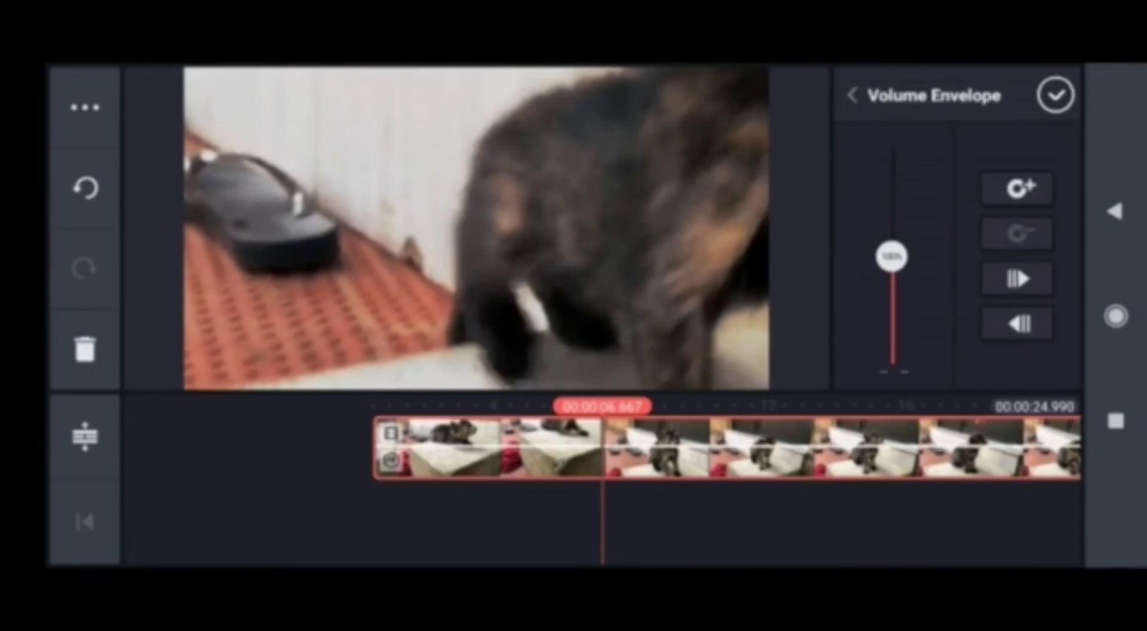
mouse_move(891, 257)
left_mouse_down()
mouse_move(892, 142)
mouse_move(892, 359)
left_mouse_up()
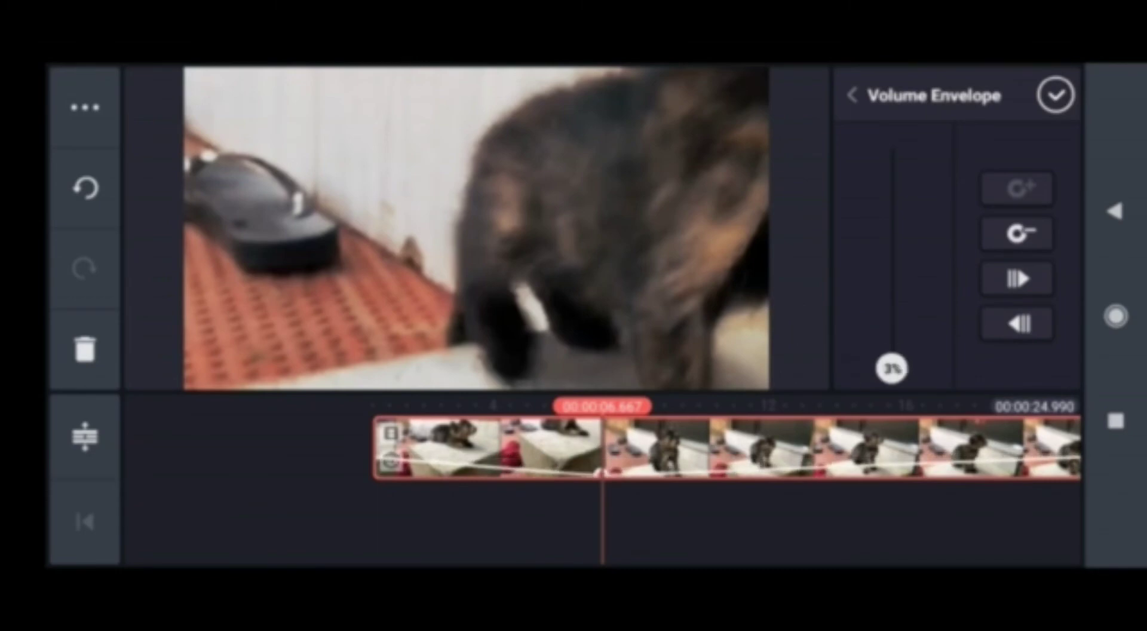
left_click_drag(448, 448, 372, 448)
- Add envelope points near 10.7 and 15 seconds raising the volume to about 91%
left_click_drag(448, 448, 386, 449)
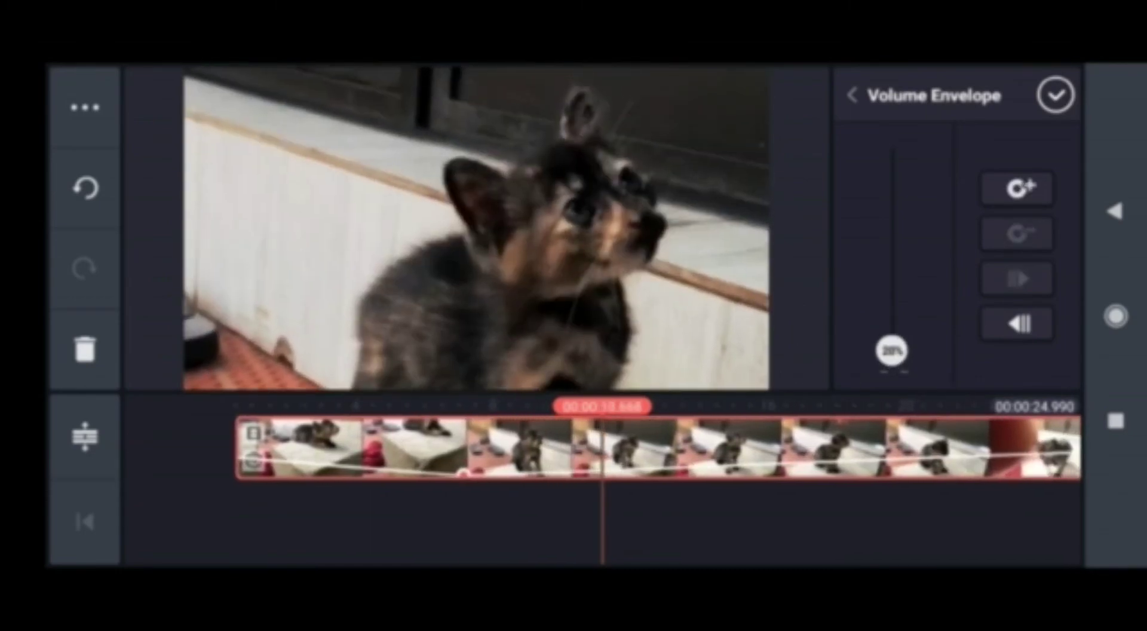
left_click_drag(892, 358, 892, 202)
left_click_drag(537, 448, 395, 448)
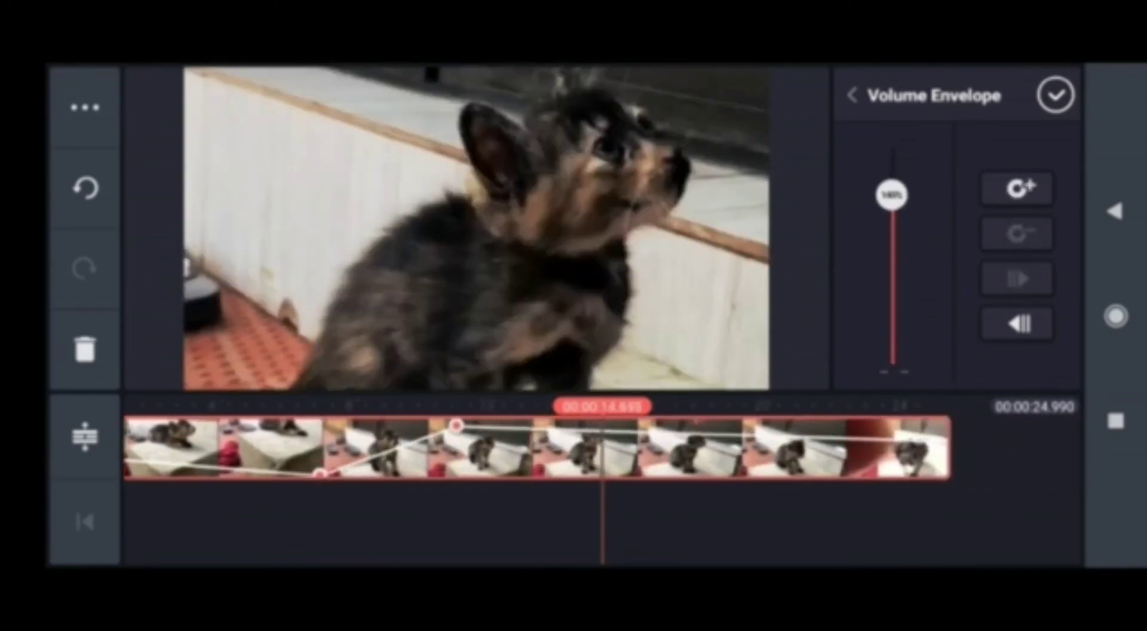
mouse_move(891, 201)
left_mouse_down()
mouse_move(892, 364)
mouse_move(892, 269)
left_mouse_up()
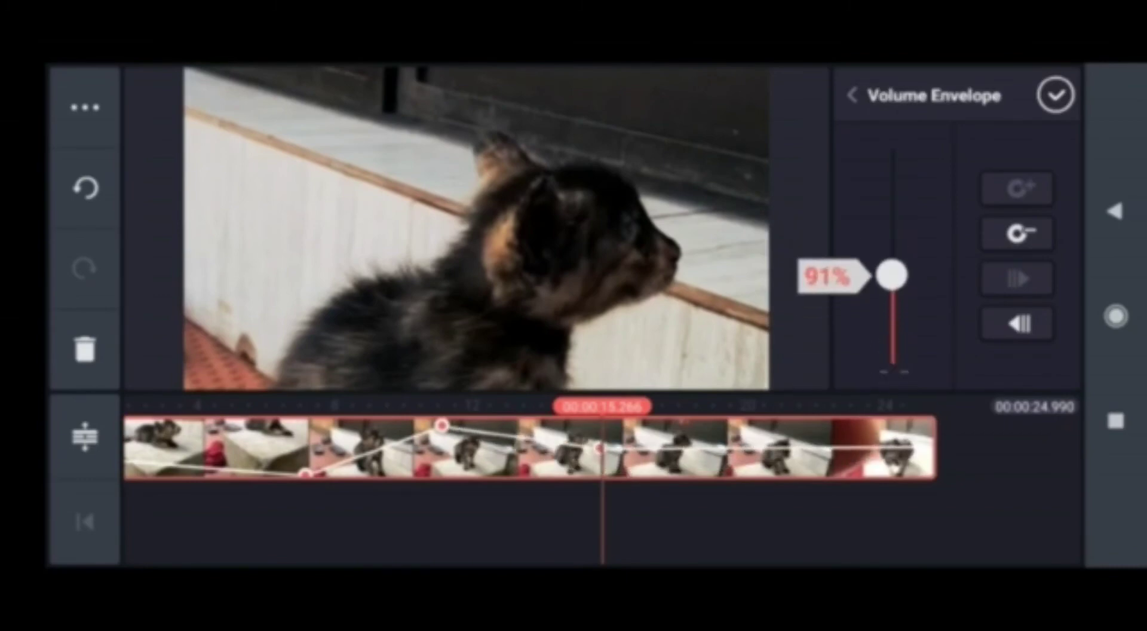
left_click(1055, 95)
left_click_drag(950, 331, 950, 233)
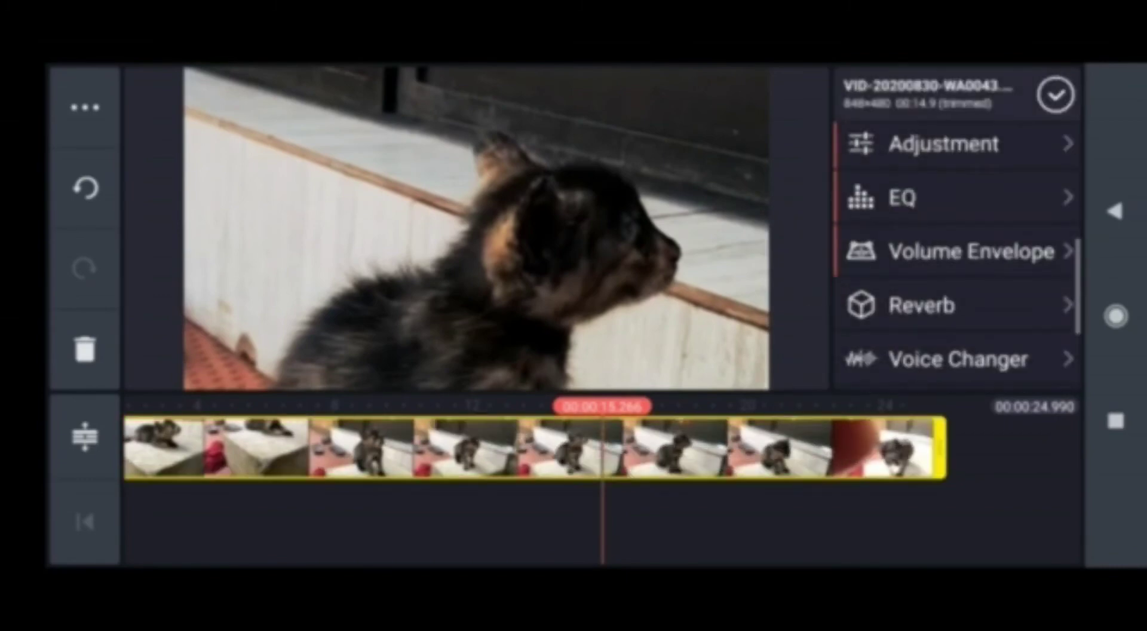
- Apply the Cave 1 reverb to the kitten clip after trying Bathroom
left_click(921, 235)
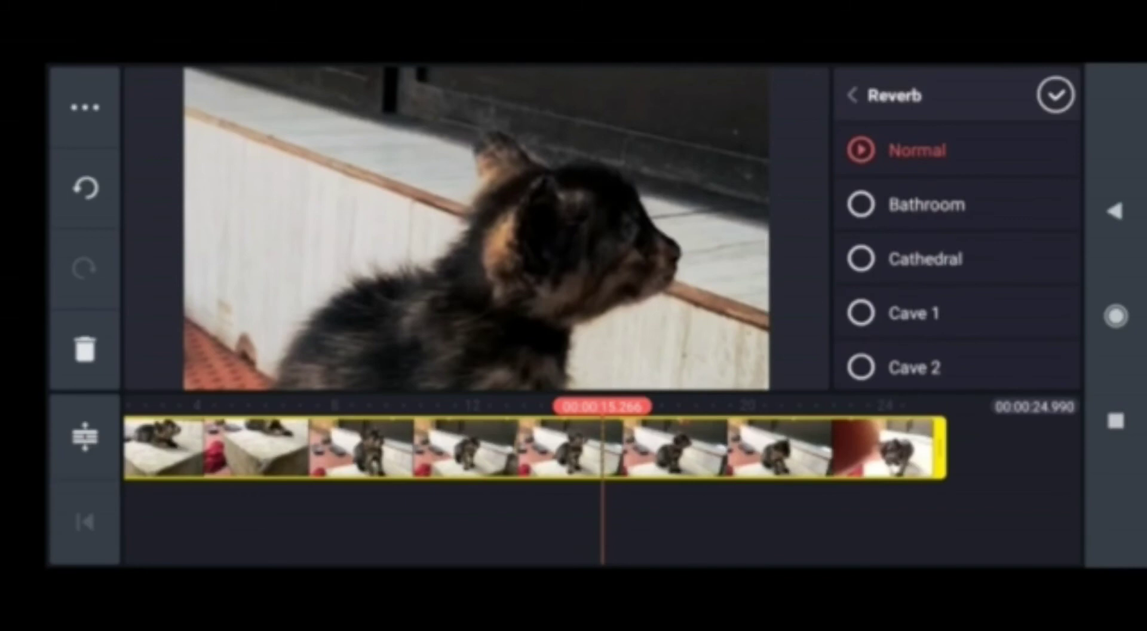
left_click(927, 204)
left_click(913, 313)
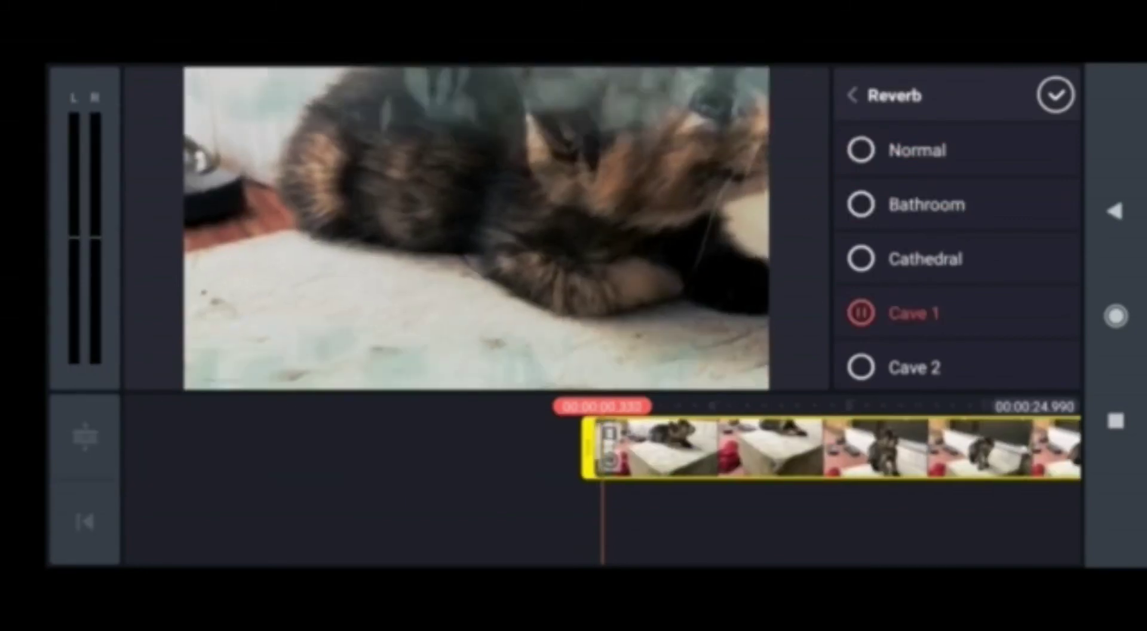
left_click(1056, 94)
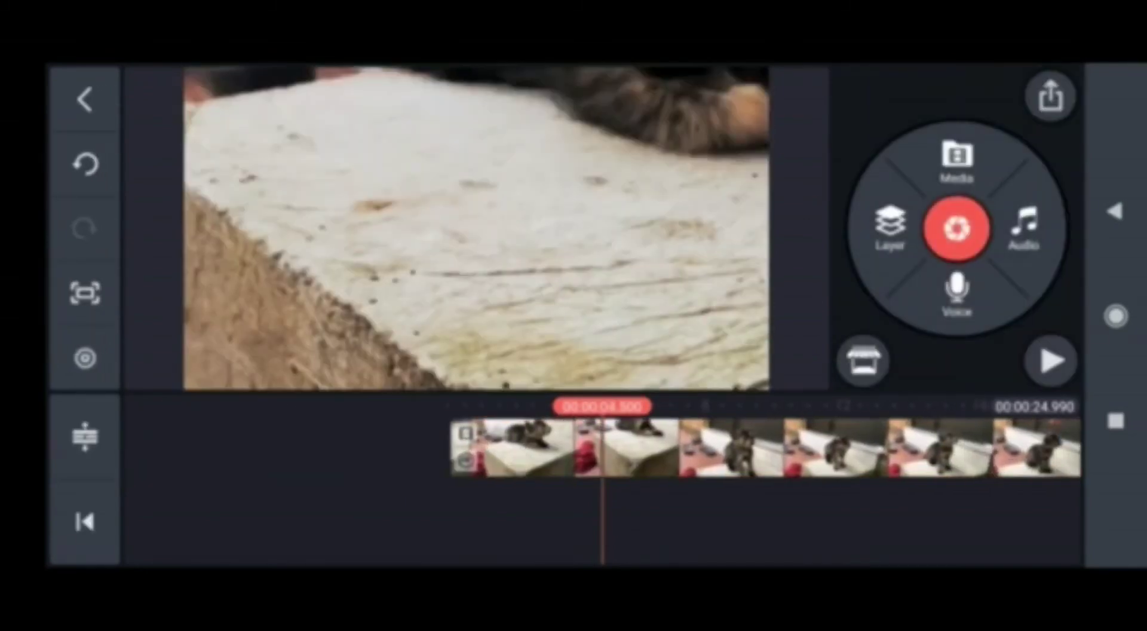
- Apply the Alien 1 voice changer effect to the kitten clip after trying others
left_click(511, 448)
scroll(957, 260, "down", 5)
scroll(957, 260, "down", 5)
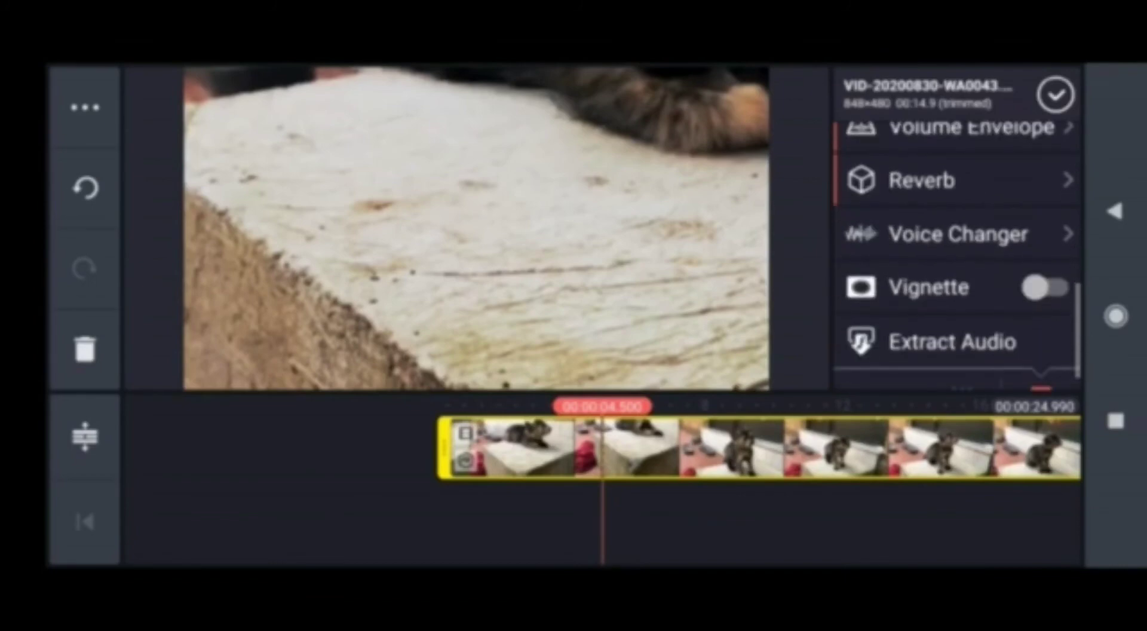
left_click(956, 234)
left_click(929, 204)
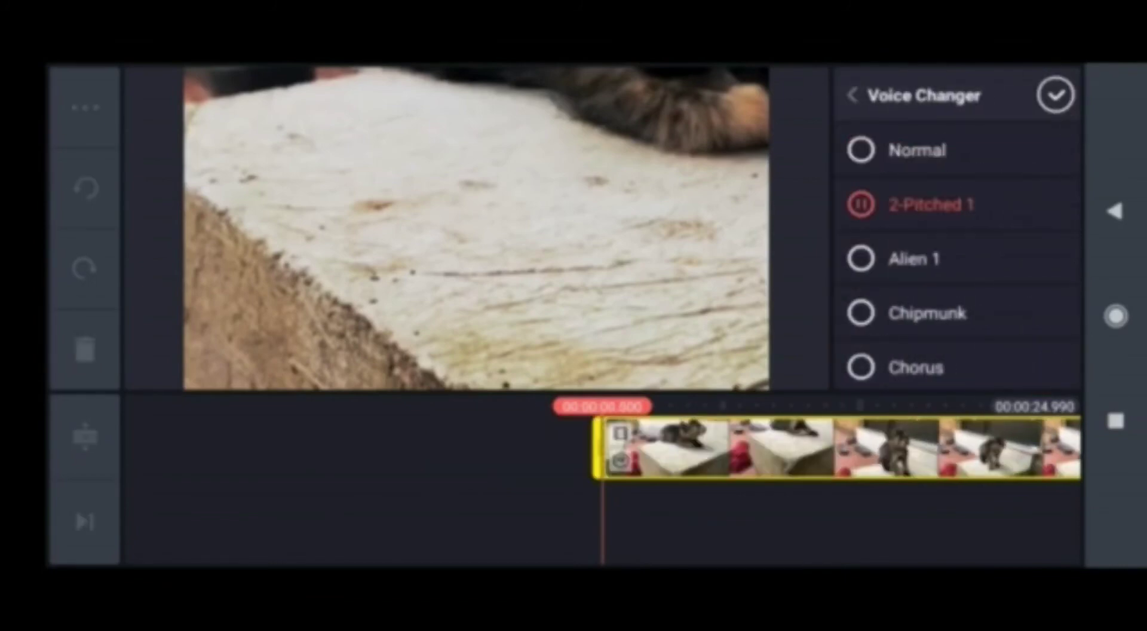
left_click(927, 313)
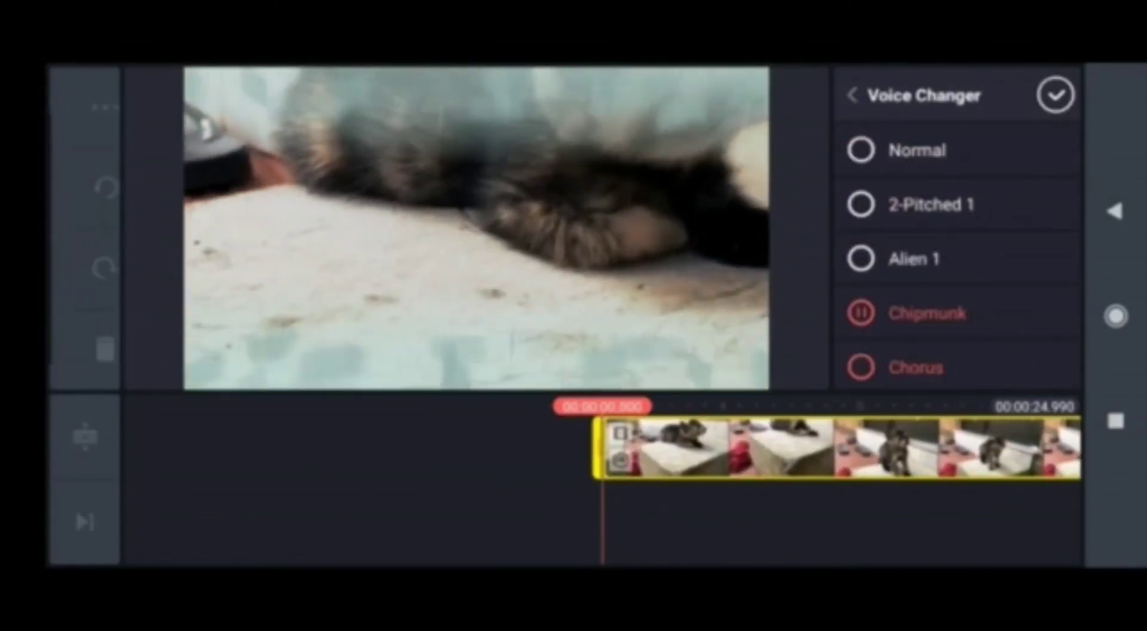
left_click(913, 259)
scroll(957, 260, "down", 5)
scroll(957, 261, "down", 5)
scroll(956, 260, "up", 10)
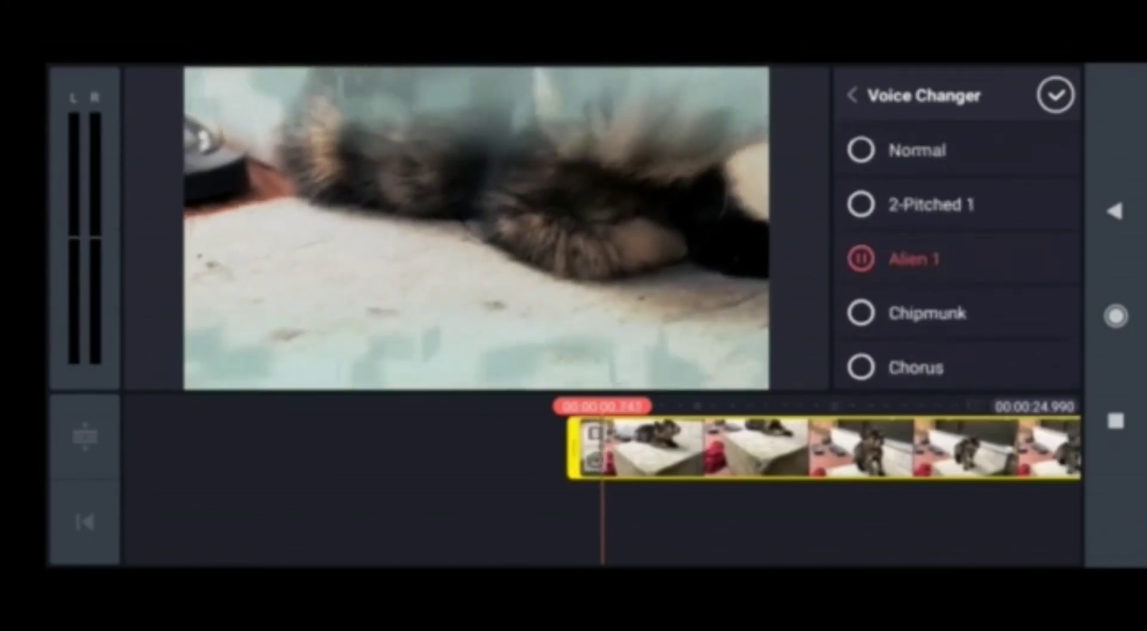
left_click(851, 95)
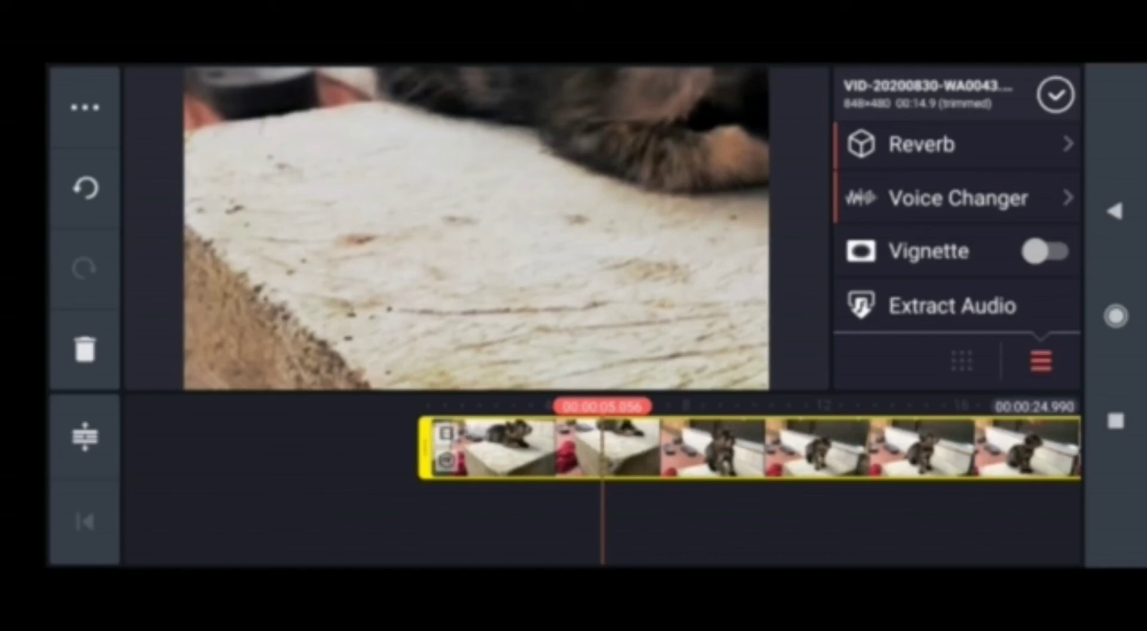
- Compare the vignette on and off, leave it off, and extract the kitten clip's audio
left_click(1045, 252)
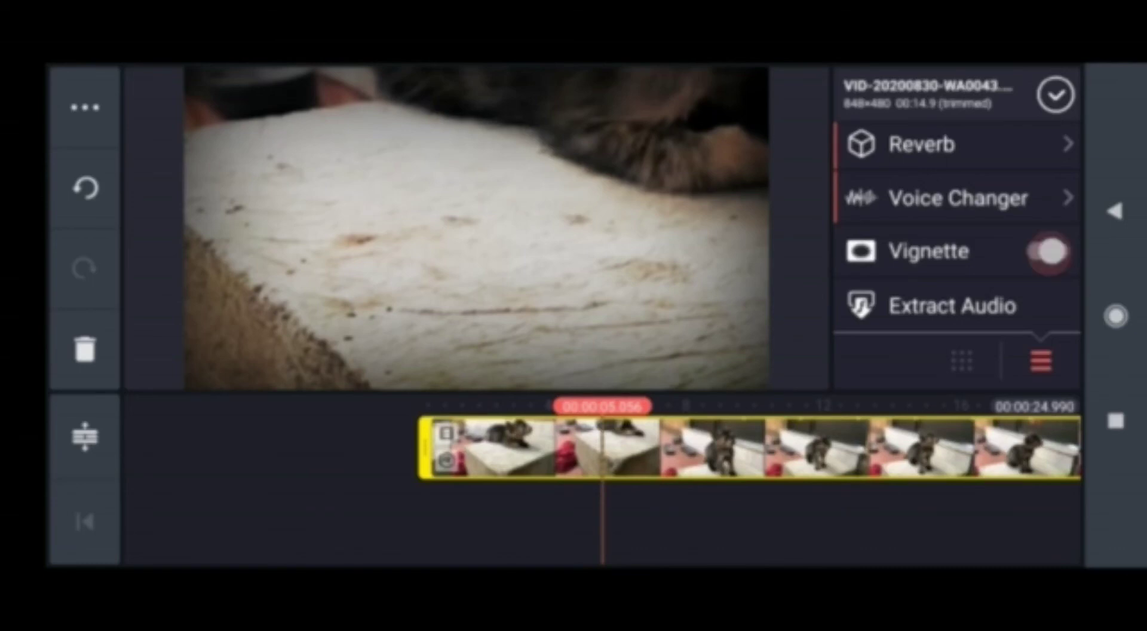
left_click(1045, 252)
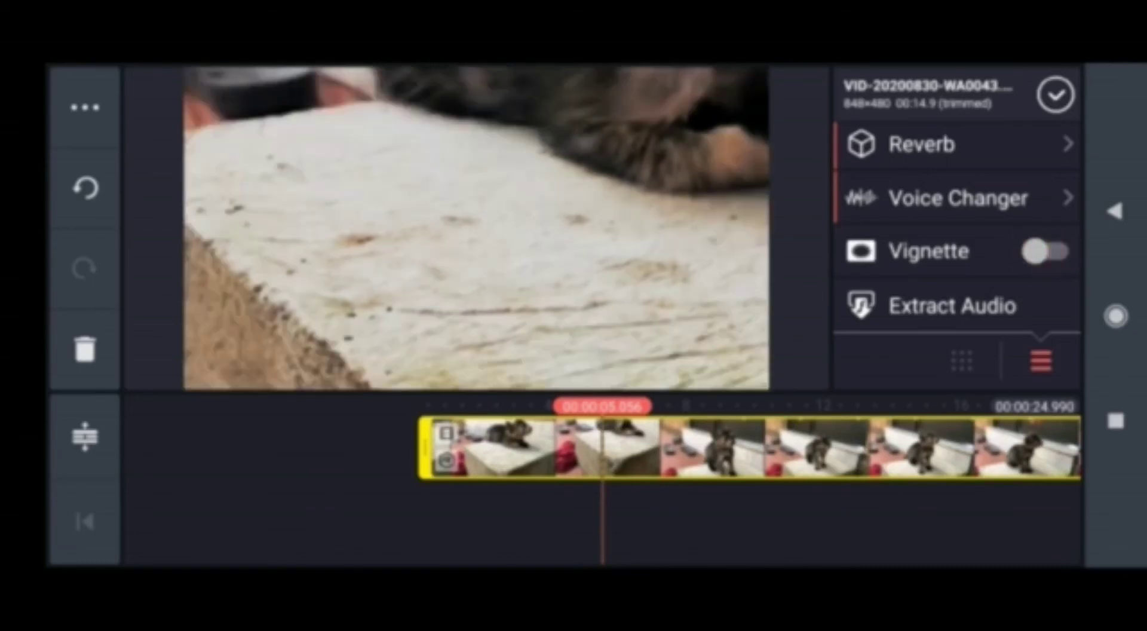
left_click(1045, 252)
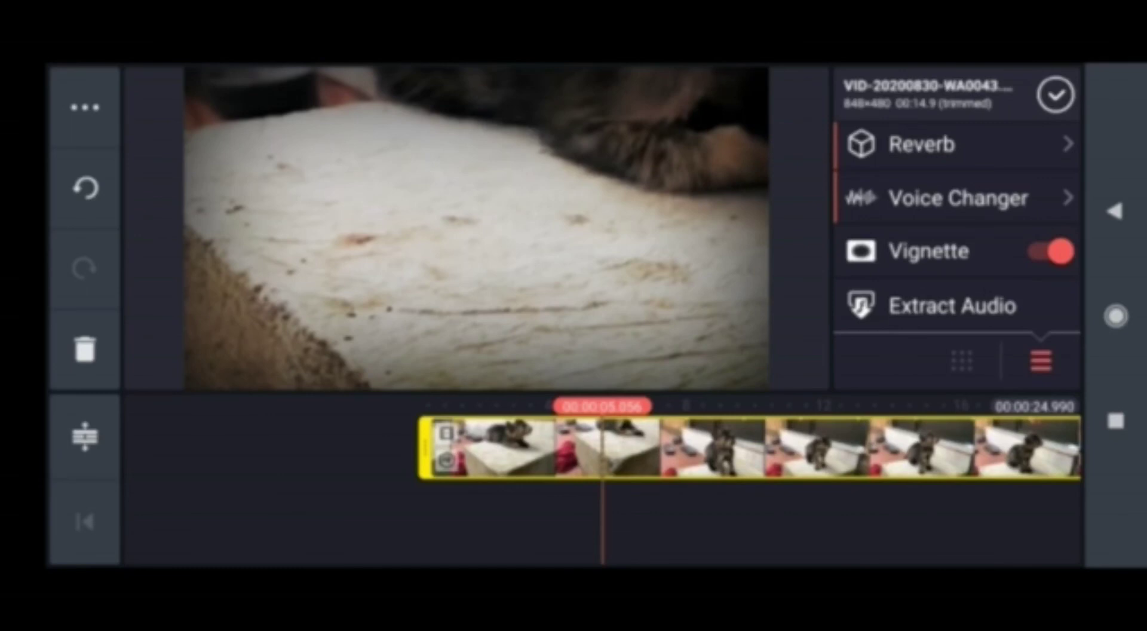
left_click(1046, 252)
key("space")
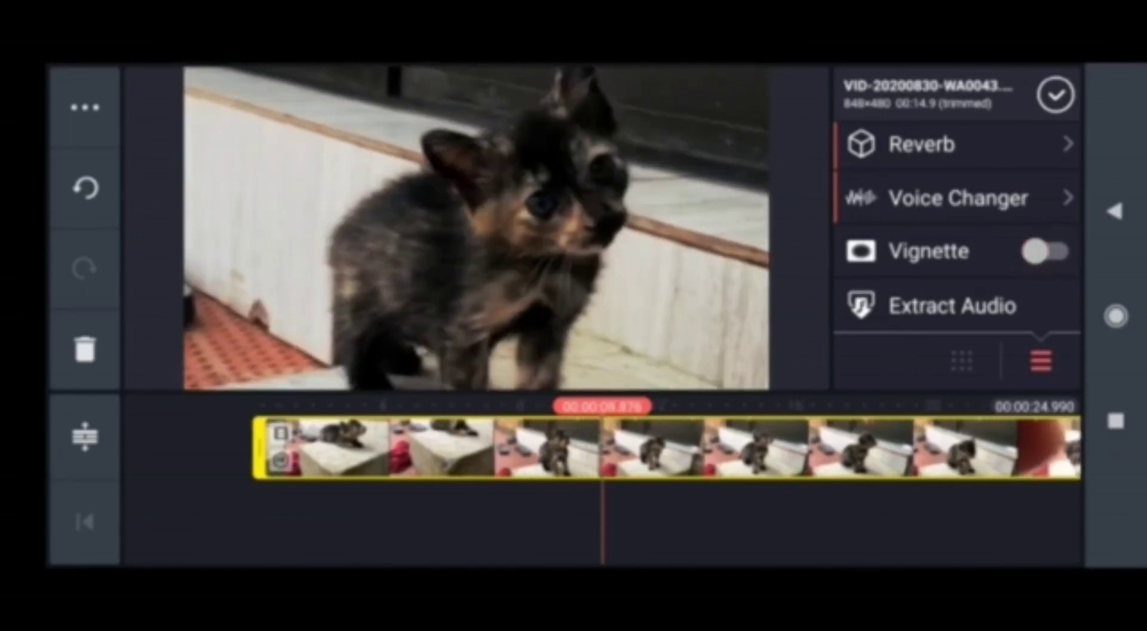
left_click(951, 306)
- Rewind to the clip start, select the extracted audio track and review its volume settings
left_click_drag(358, 537, 699, 538)
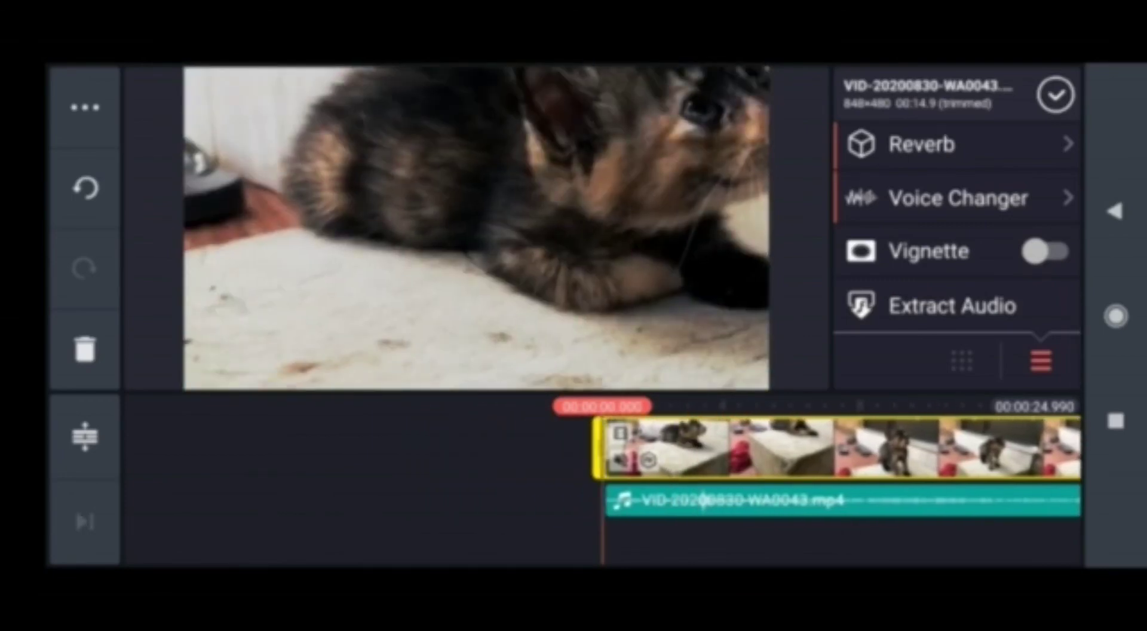
left_click(359, 448)
left_click(806, 500)
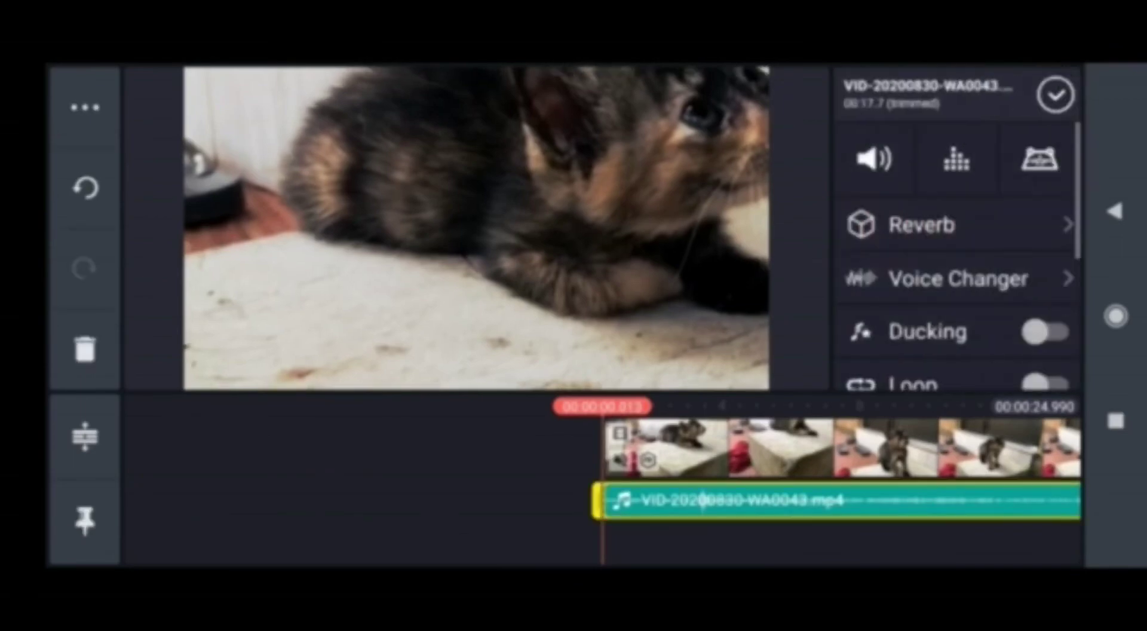
left_click(873, 158)
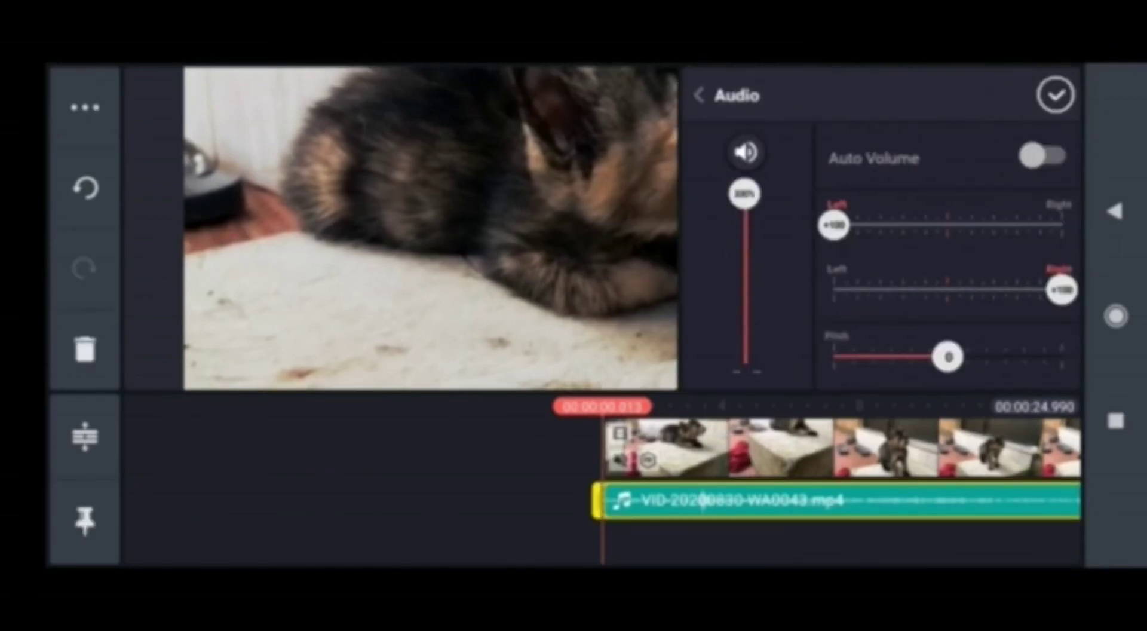
left_click(699, 95)
scroll(958, 269, "down", 5)
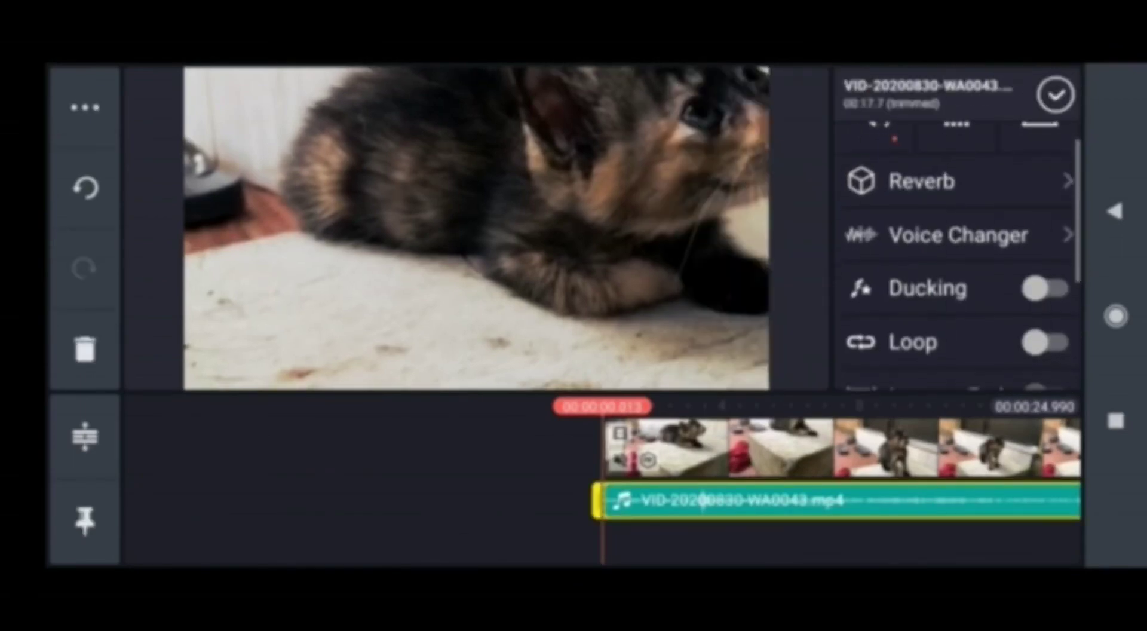
- Trim the extracted audio track at the playhead near 13.4 seconds
left_click(941, 267)
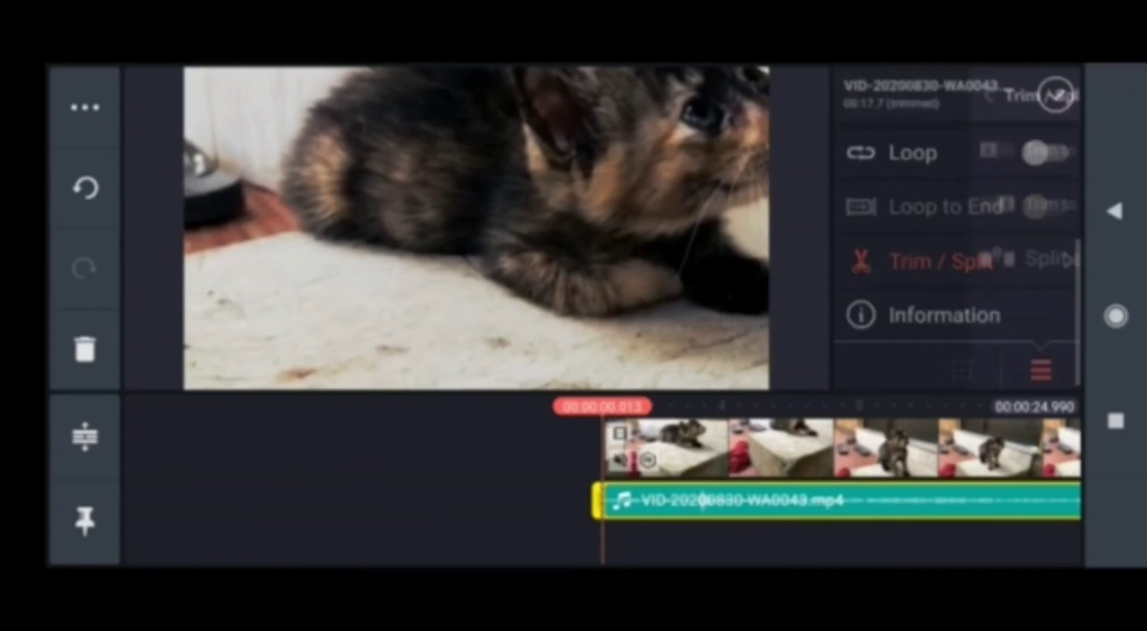
left_click_drag(806, 448, 346, 448)
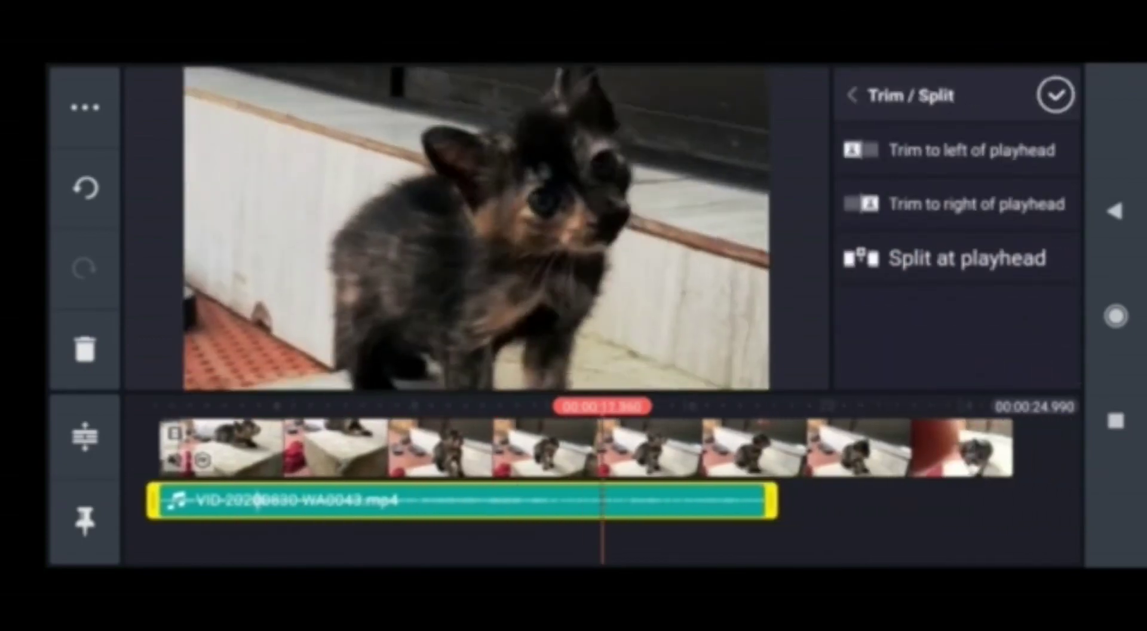
left_click_drag(627, 448, 475, 448)
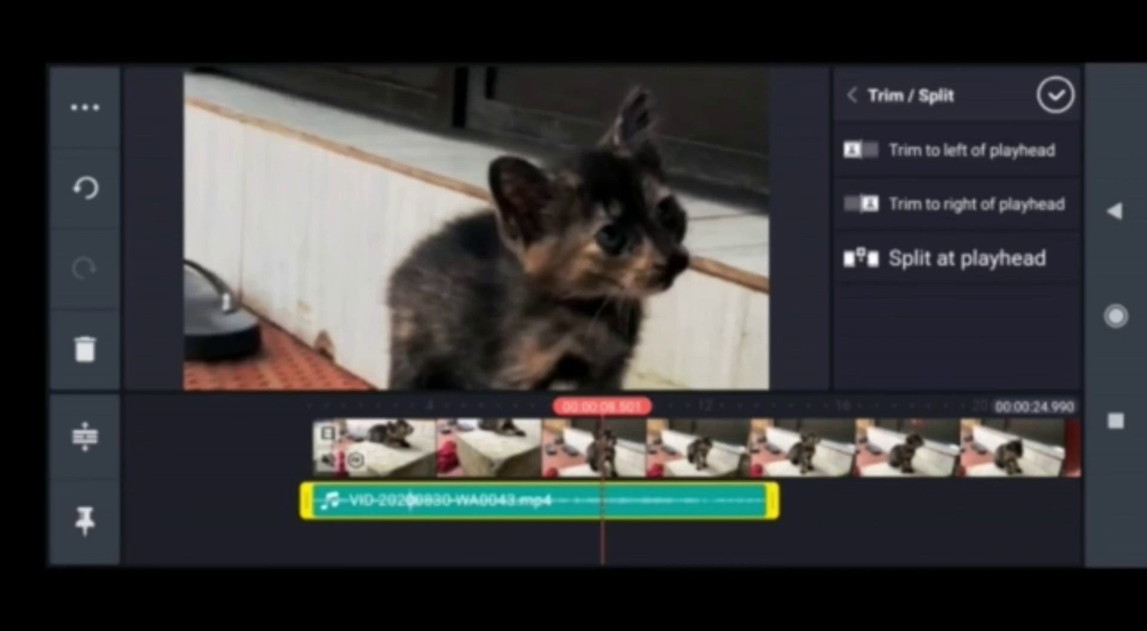
left_click(981, 204)
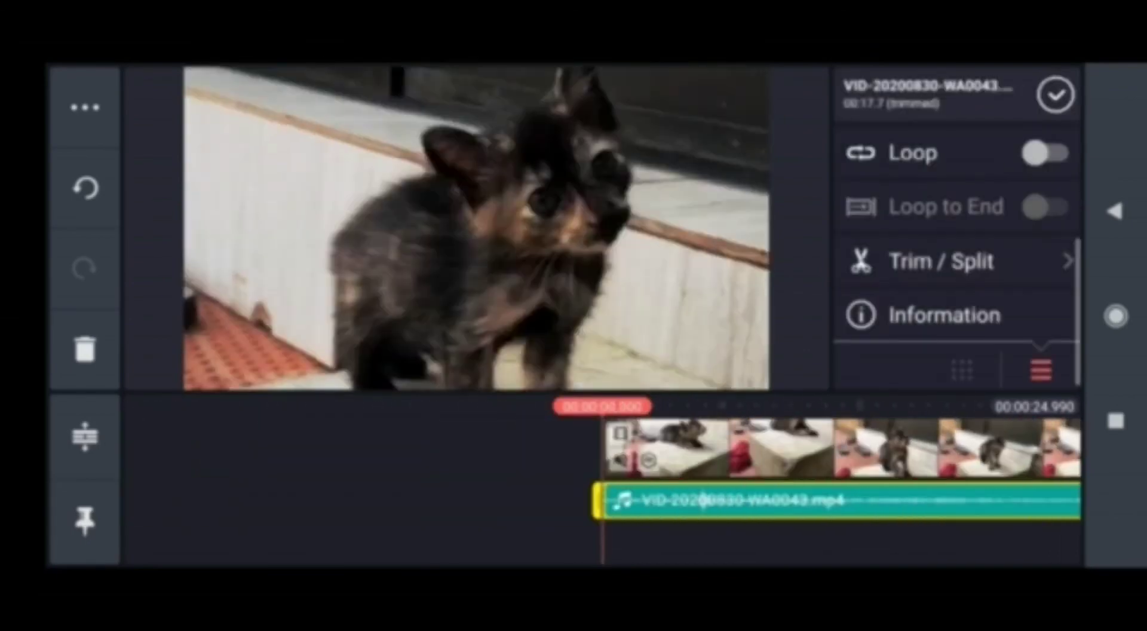